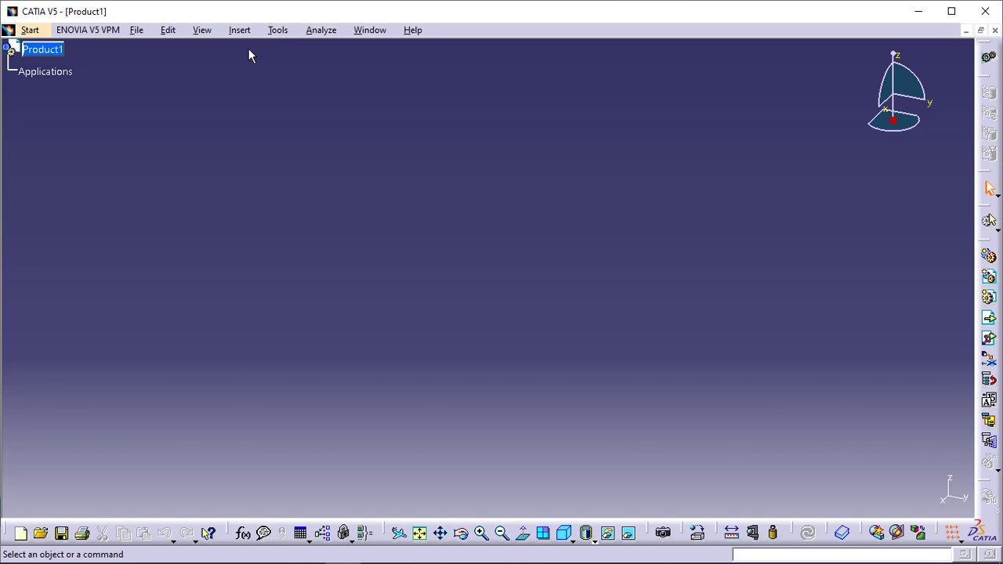
- Review the part number settings in the Product Structure options and the external reference and update settings in the Part Infrastructure options
left_click(277, 31)
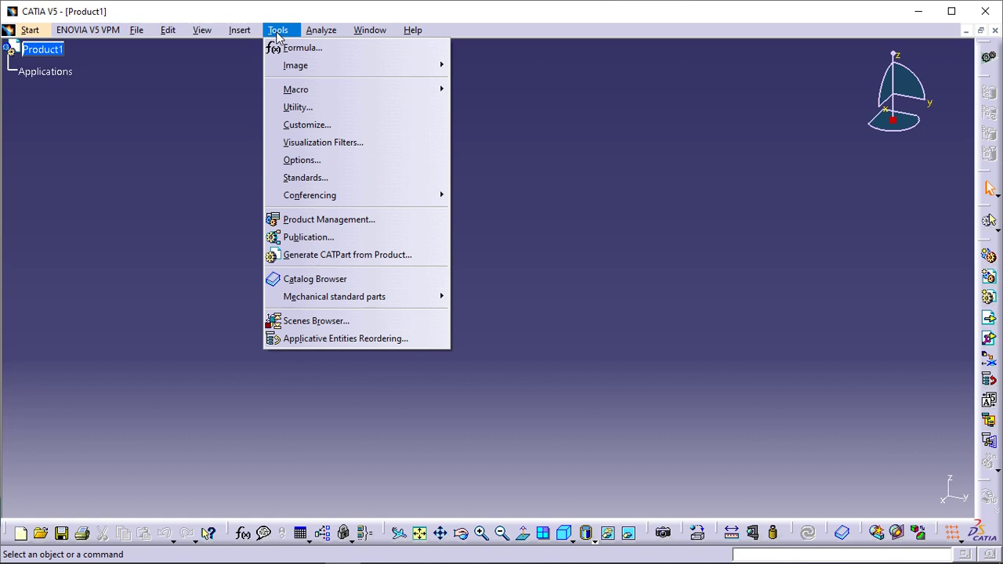
left_click(309, 161)
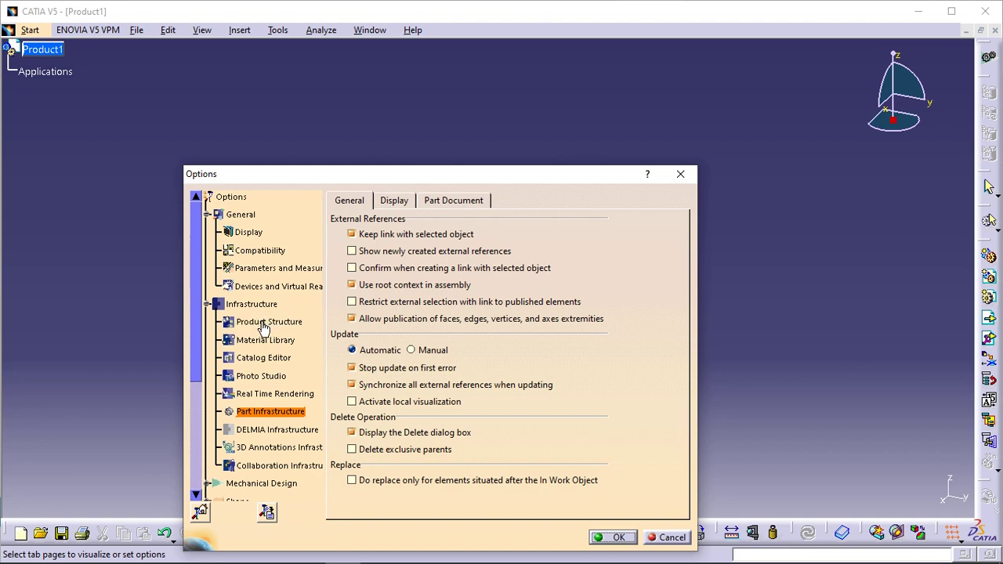
left_click(262, 323)
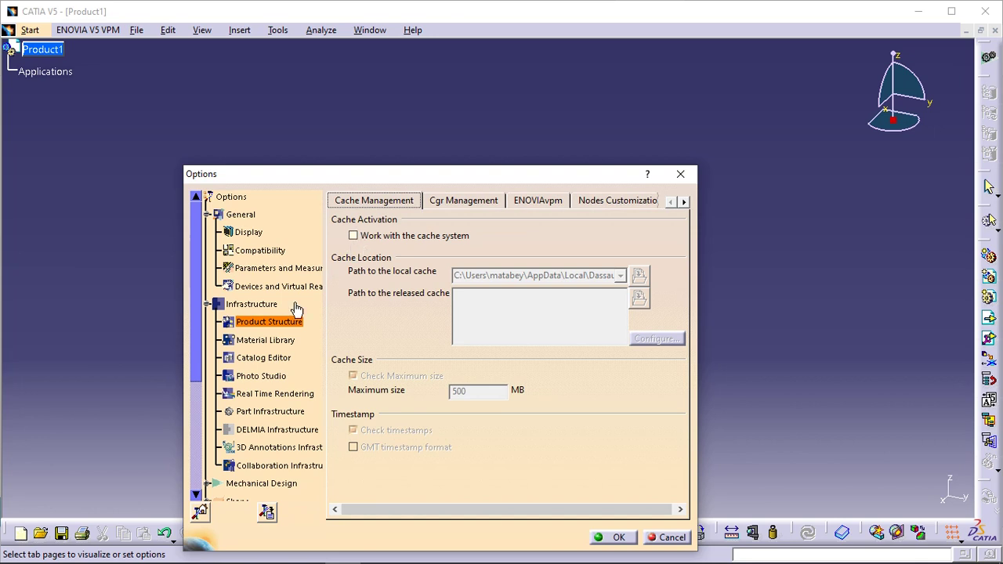
left_click(683, 201)
left_click(683, 201)
left_click(561, 202)
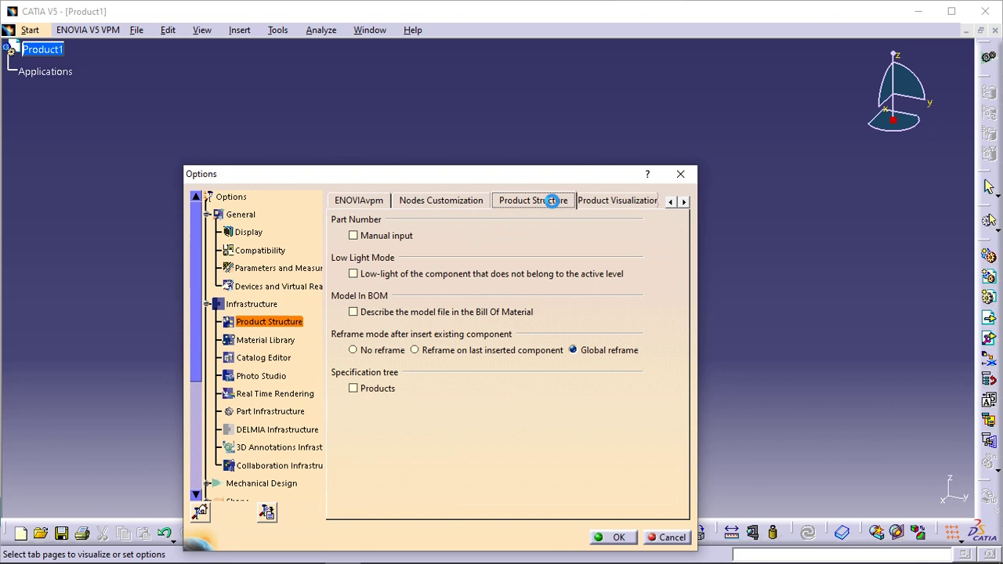
left_click(263, 412)
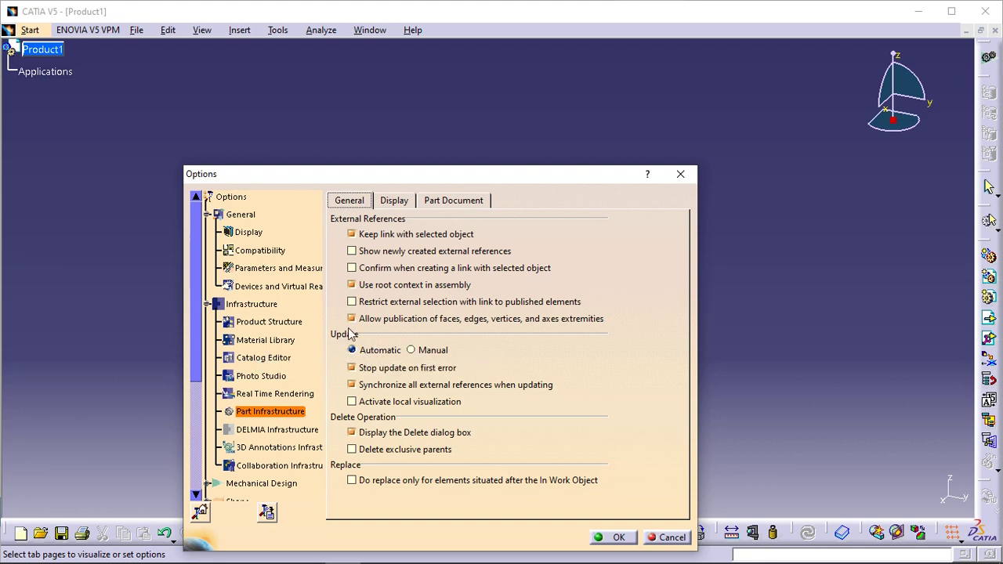
left_click(614, 537)
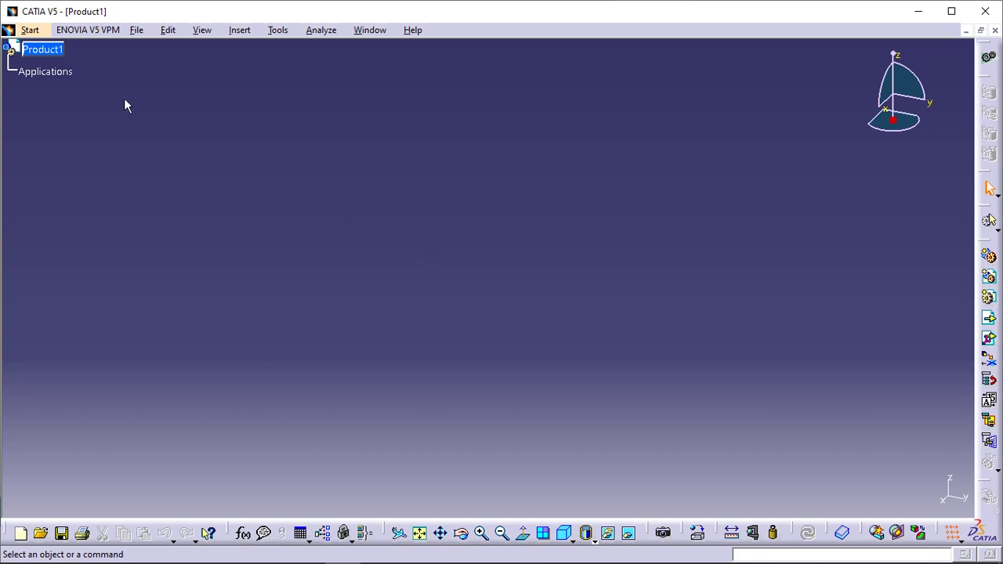
- Open the existing Assembly_01 product from the Catia folder
left_click(135, 33)
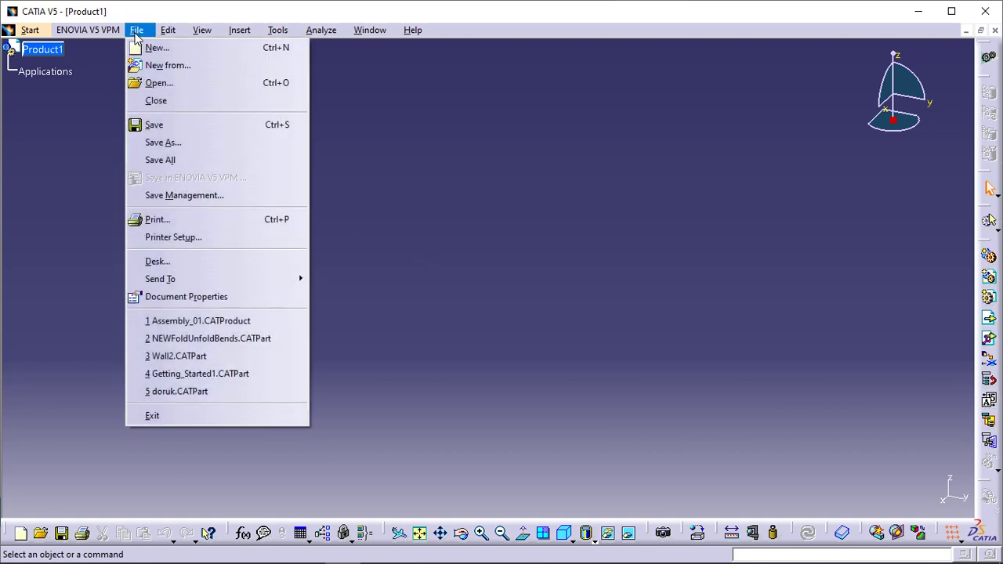
left_click(162, 84)
left_click(423, 295)
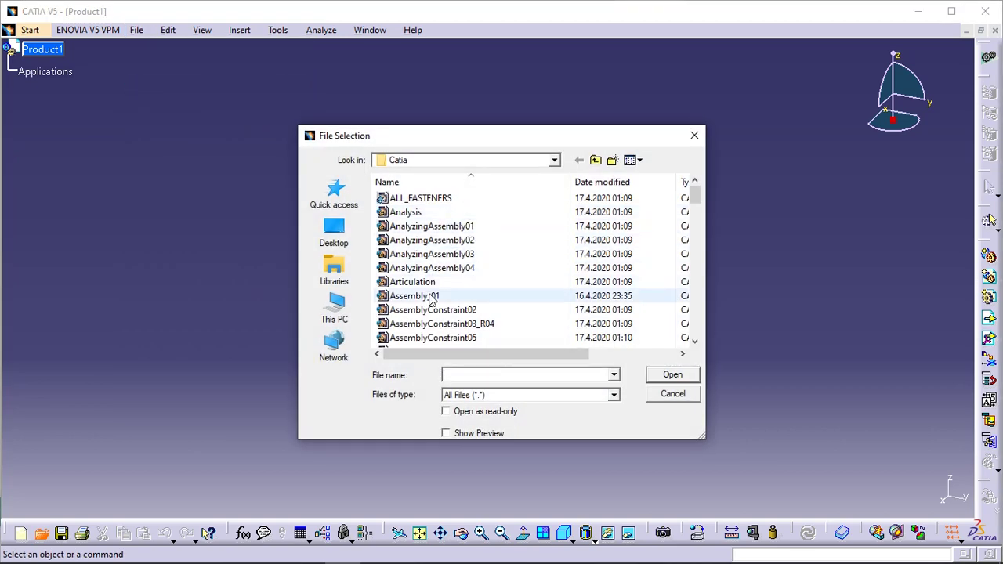
left_click(672, 376)
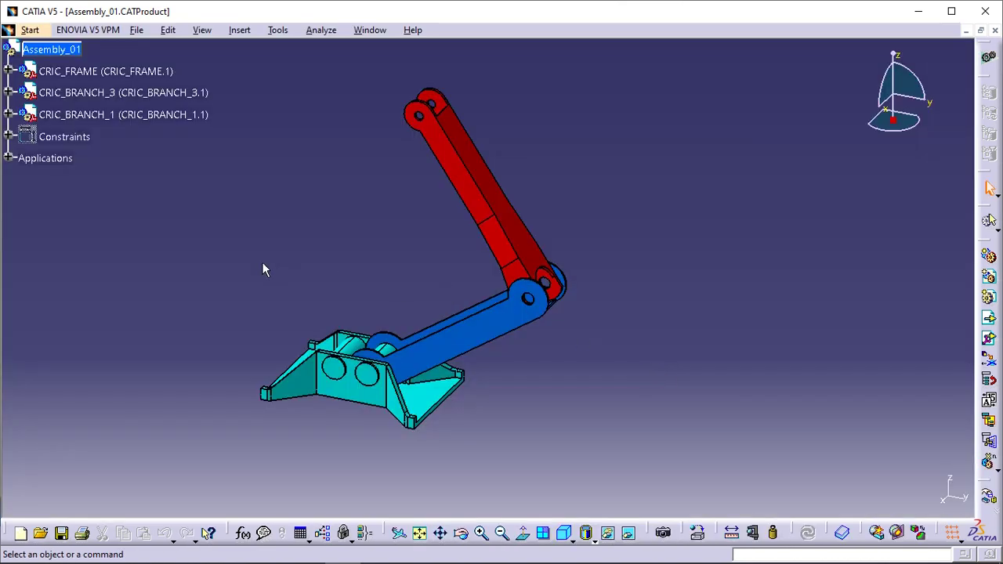
- Examine the Assembly_01 product and its CRIC_FRAME, CRIC_BRANCH_3 and CRIC_BRANCH_1 components in the tree and the 3D model
left_click(70, 50)
middle_click_drag(465, 255, 479, 296)
left_click(124, 71)
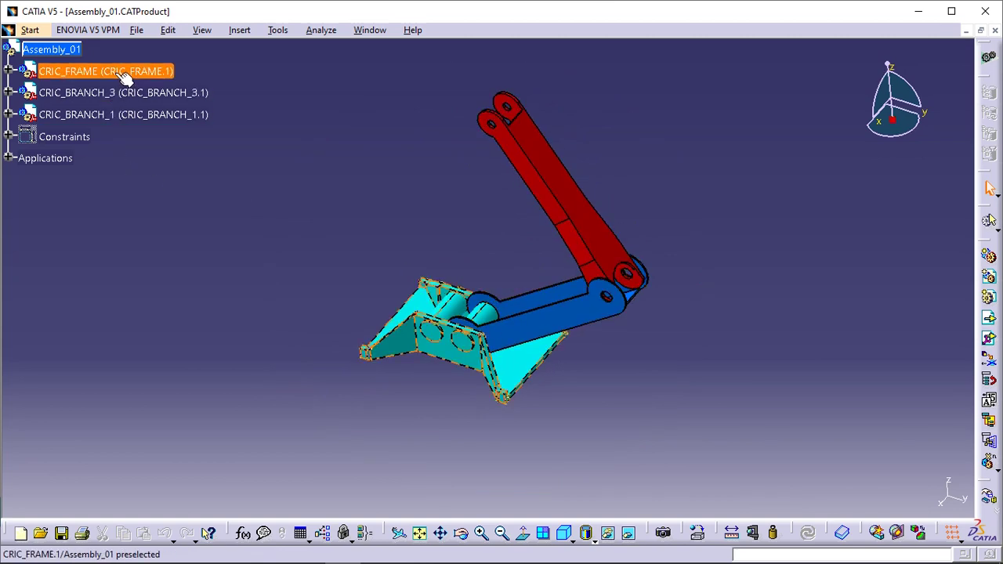
left_click(129, 92)
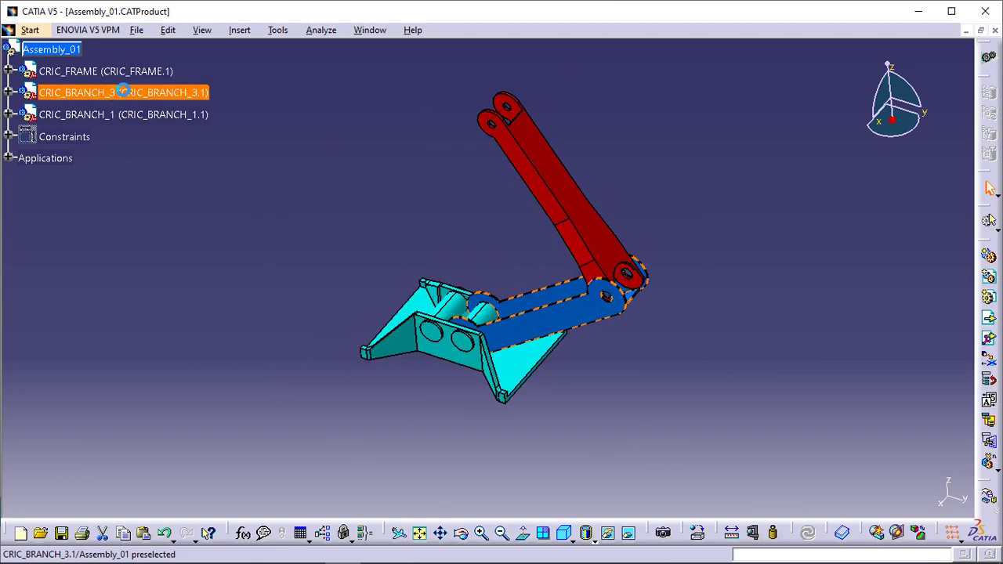
left_click(132, 116)
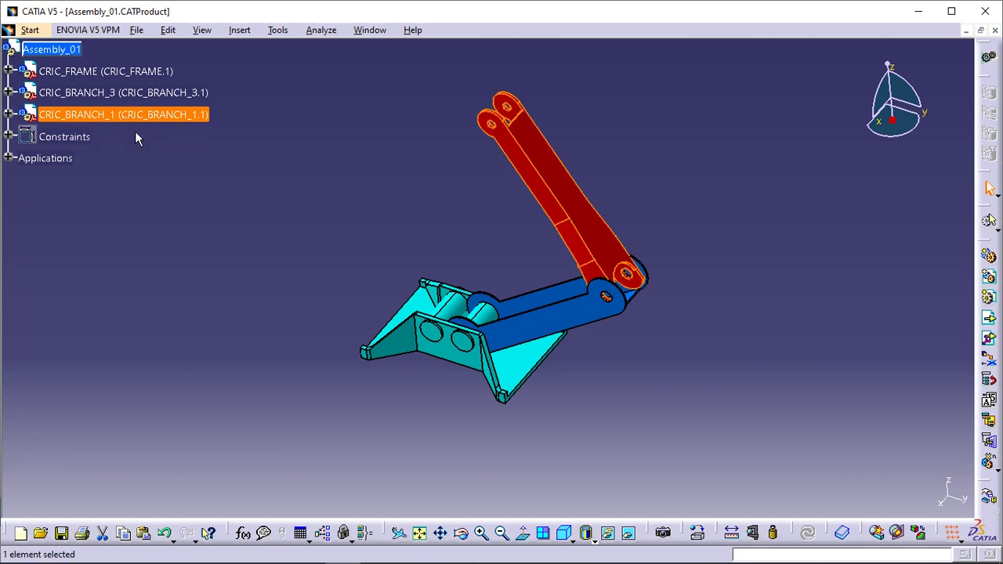
left_click(365, 211)
left_click(482, 322)
middle_click_drag(481, 321, 486, 298)
left_click(528, 271)
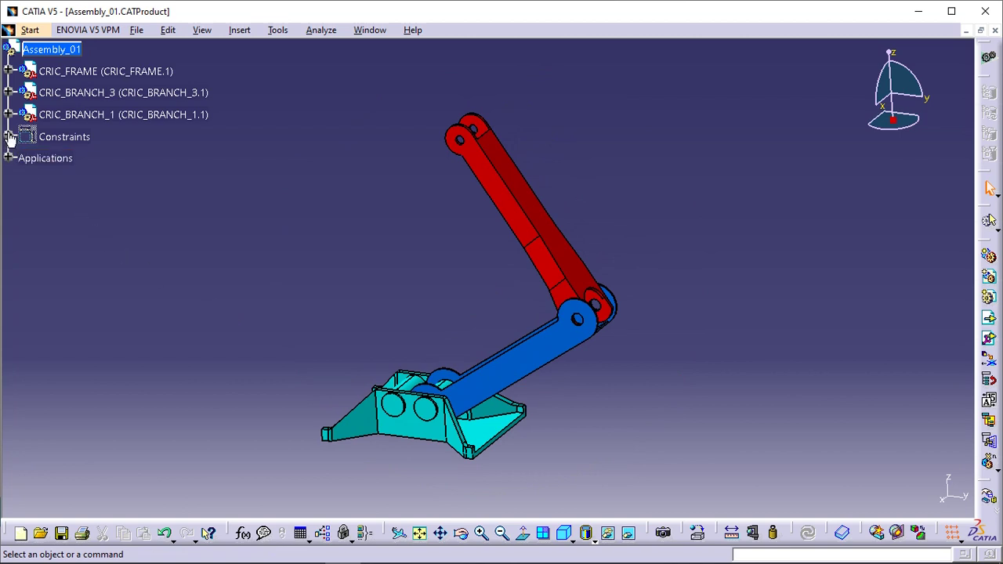
- Expand the Constraints branch of Assembly_01 and make its hidden assembly constraints visible
left_click(64, 134)
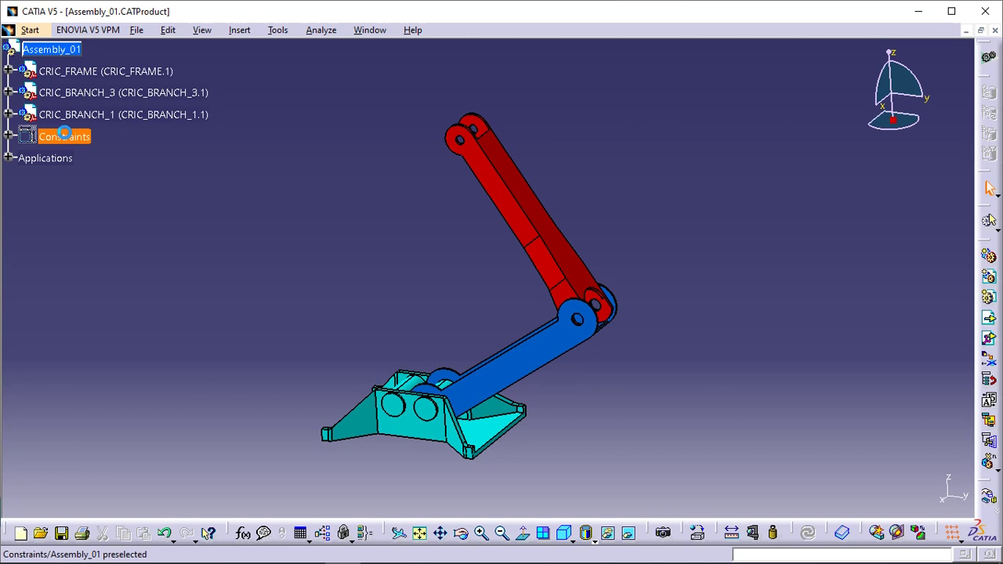
left_click(8, 137)
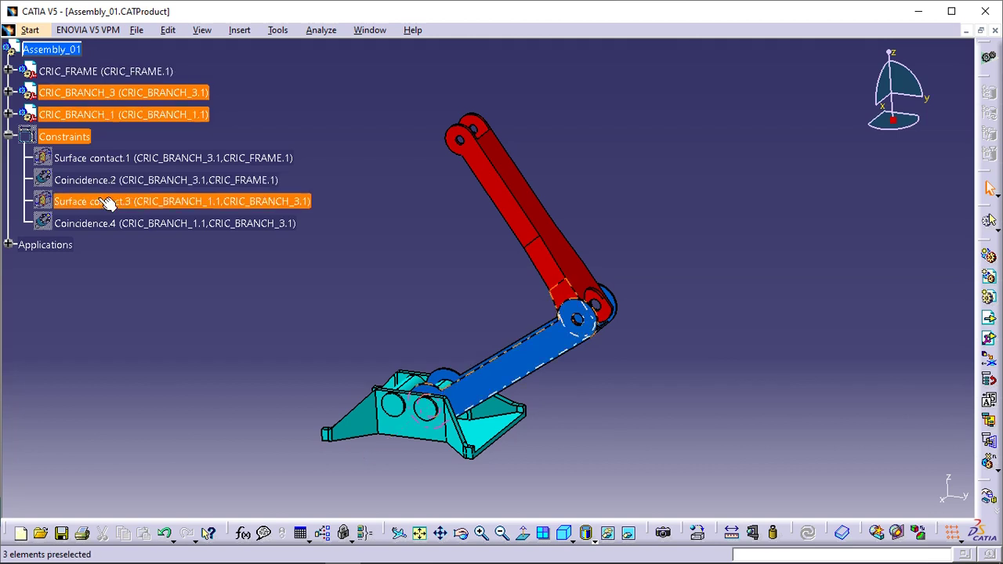
right_click(68, 136)
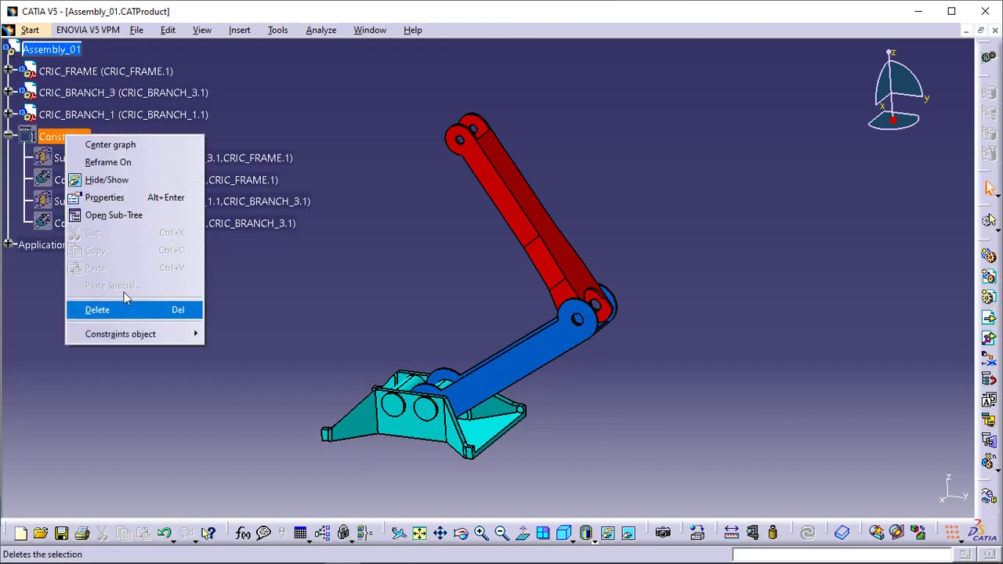
left_click(107, 180)
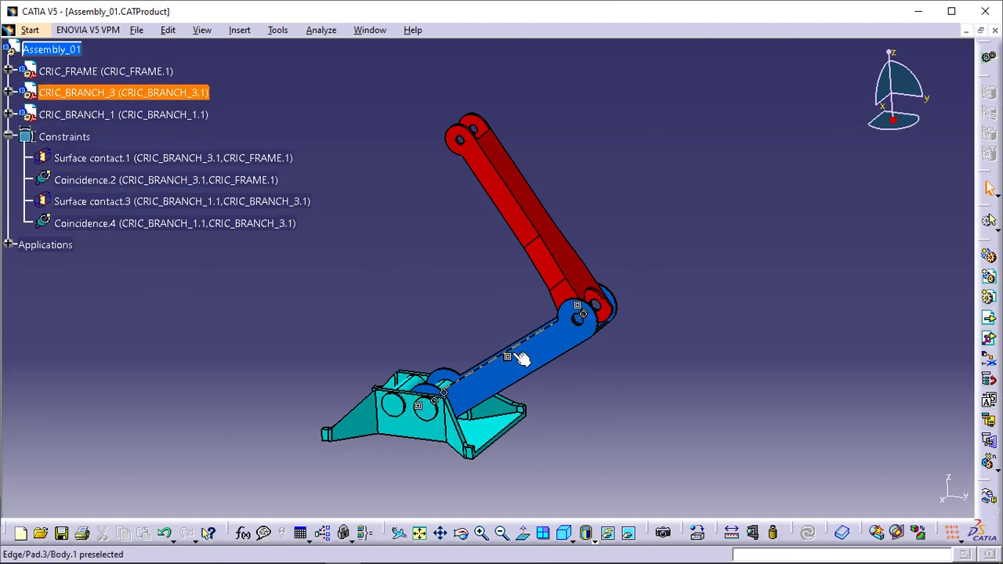
left_click(64, 136)
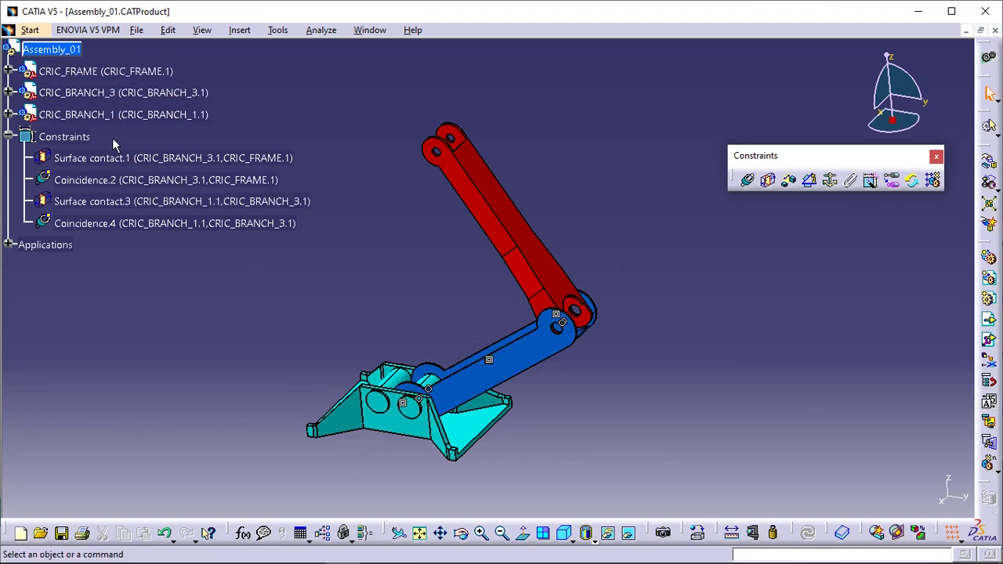
- Fix the CRIC_FRAME component in space with a Fix constraint and check the constraint in the tree
left_click(108, 72)
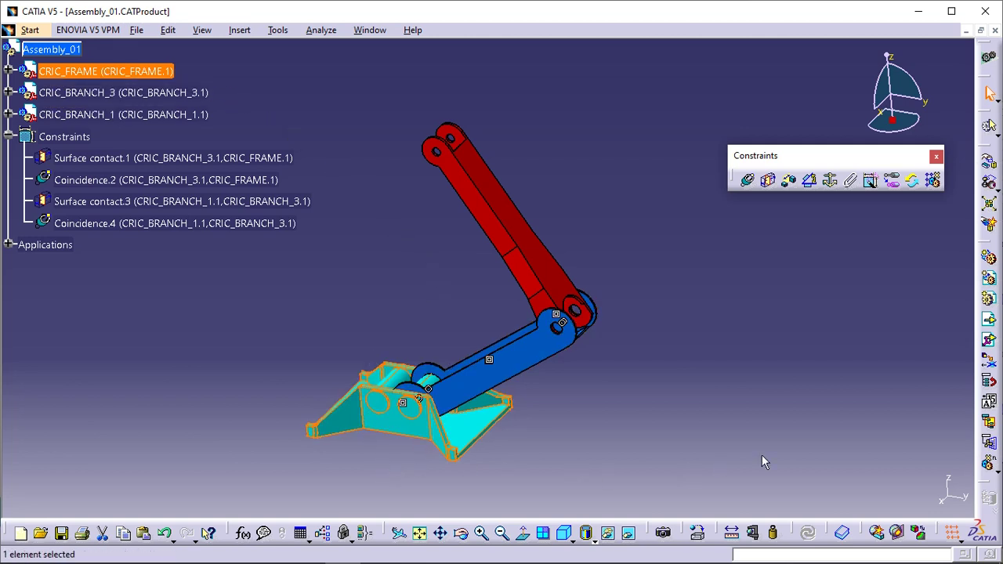
left_click(831, 181)
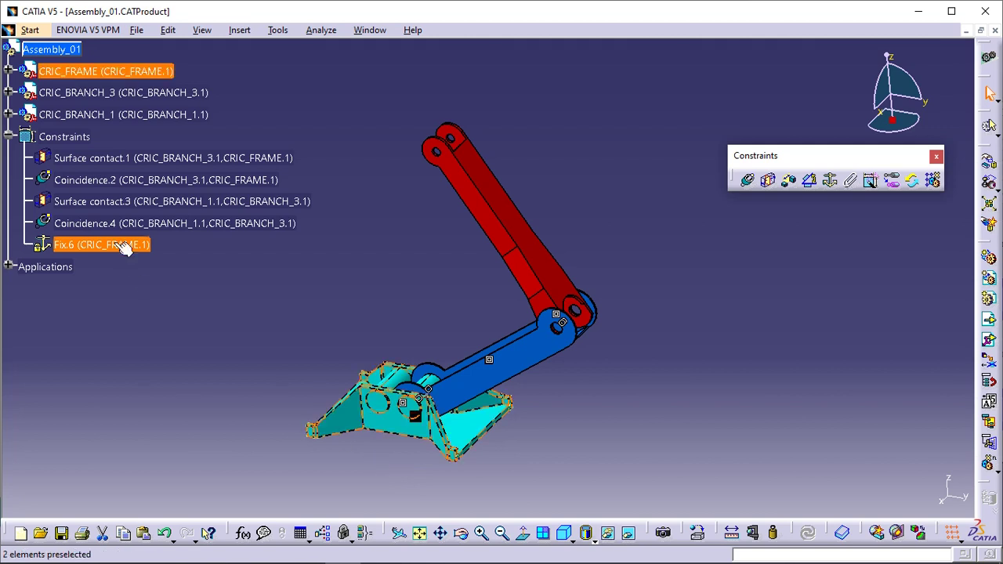
left_click(128, 289)
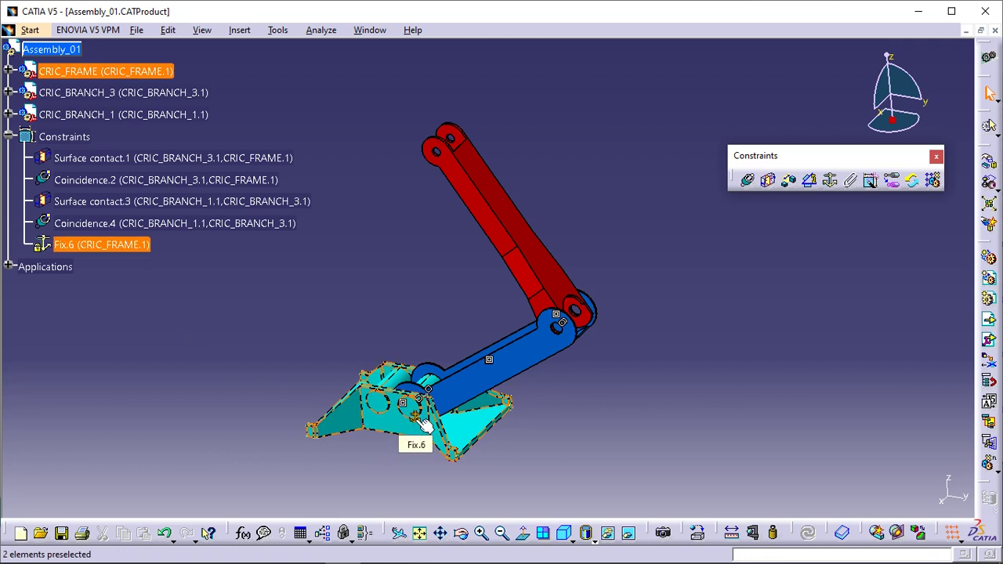
left_click(86, 245)
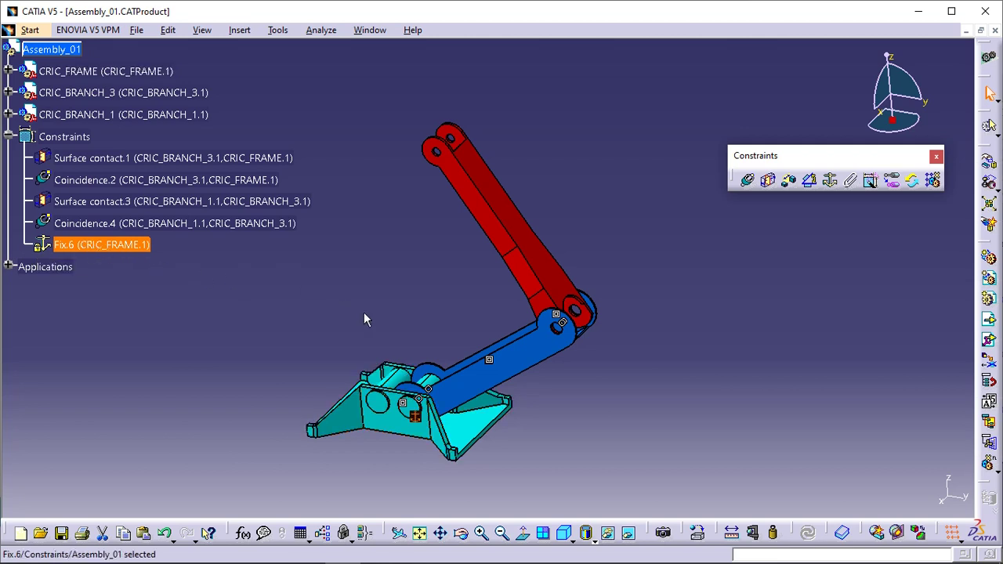
- Insert Sub_Product1 as an existing component into Assembly_01 and dismiss the incident report
middle_click_drag(363, 319, 374, 246)
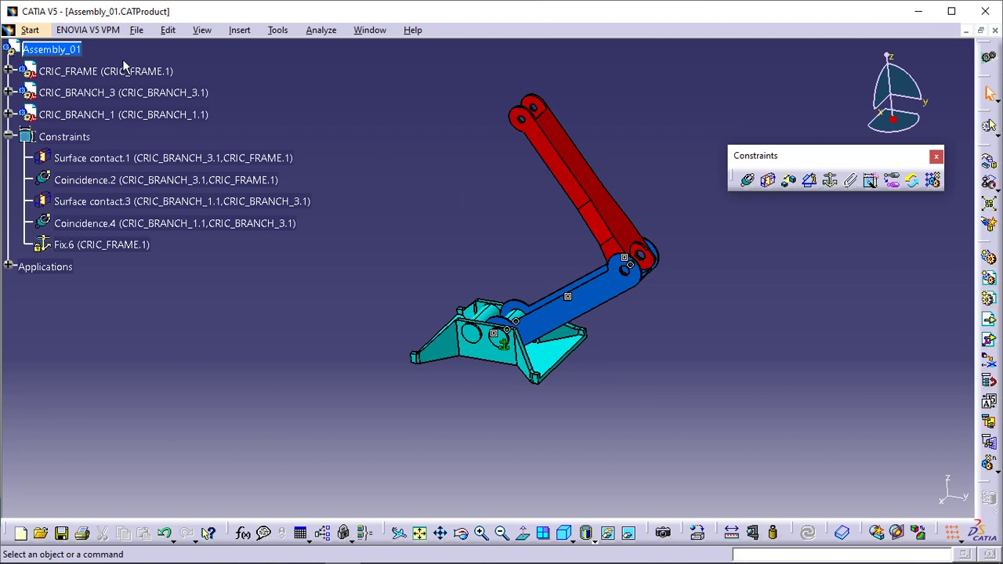
left_click(77, 51)
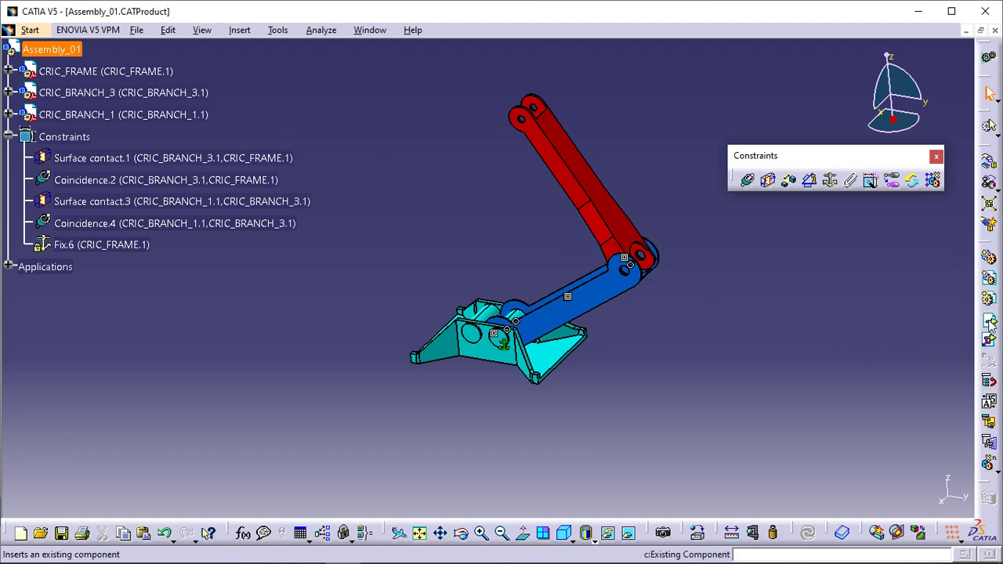
left_click(989, 323)
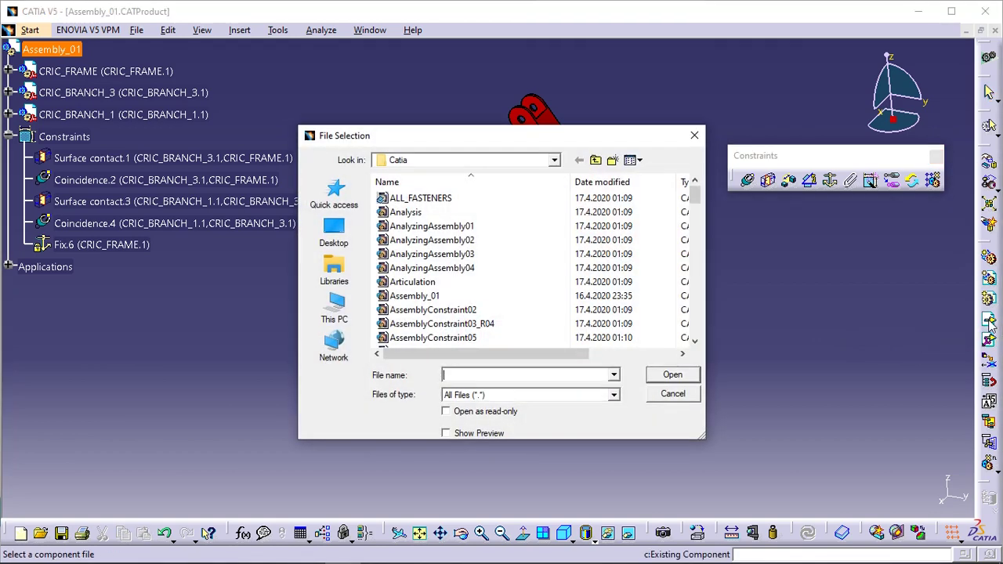
left_click_drag(694, 197, 709, 340)
left_click(424, 255)
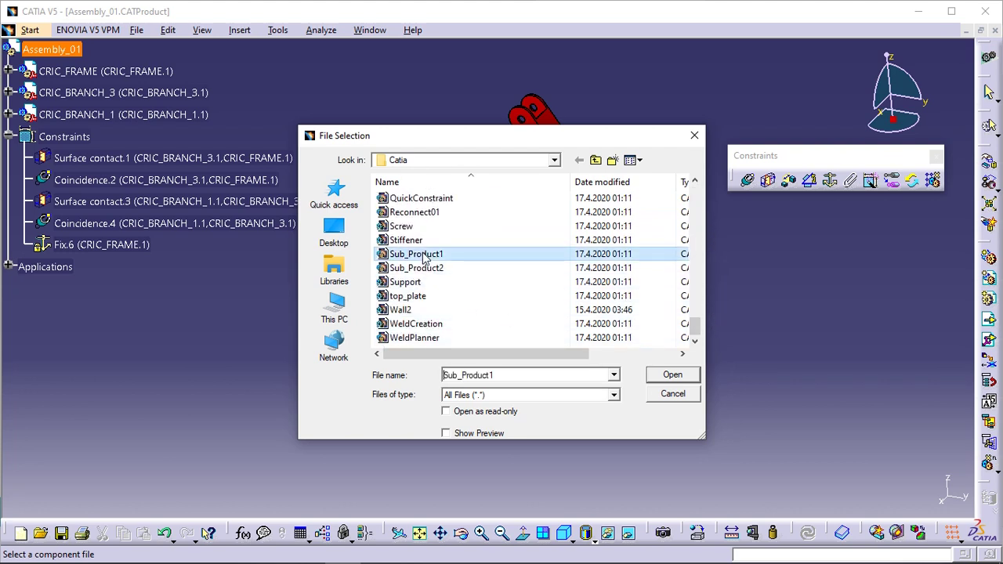
left_click(672, 376)
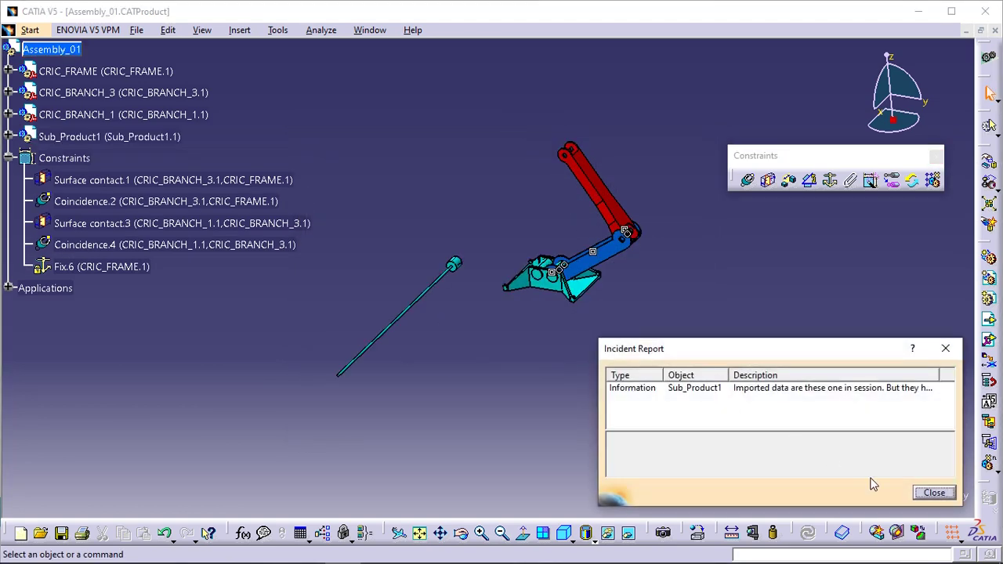
left_click(935, 493)
- Expand Sub_Product1 in the tree down to its CRIC_SCREW part and bring the whole assembly into view
middle_click_drag(389, 394, 327, 390)
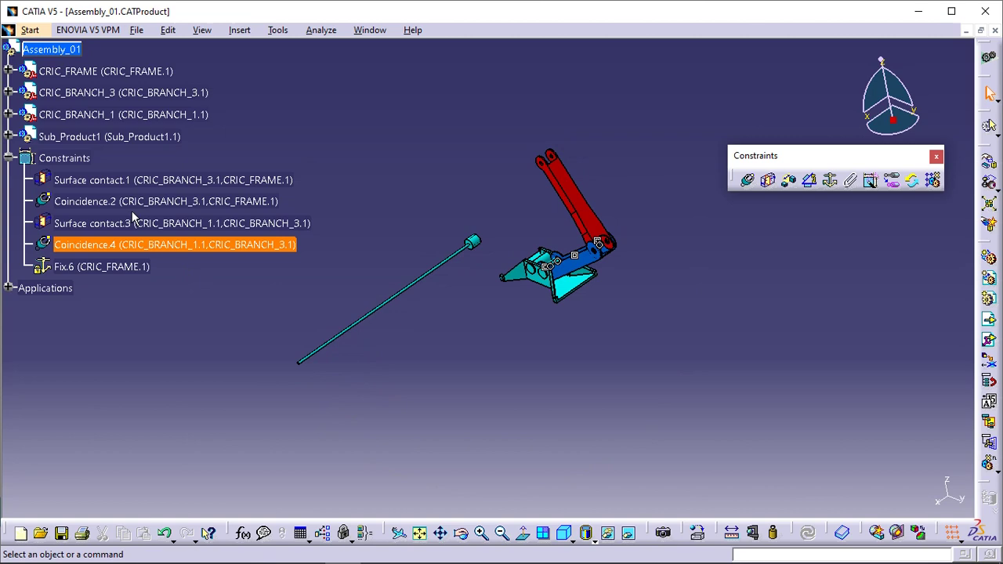
left_click(8, 136)
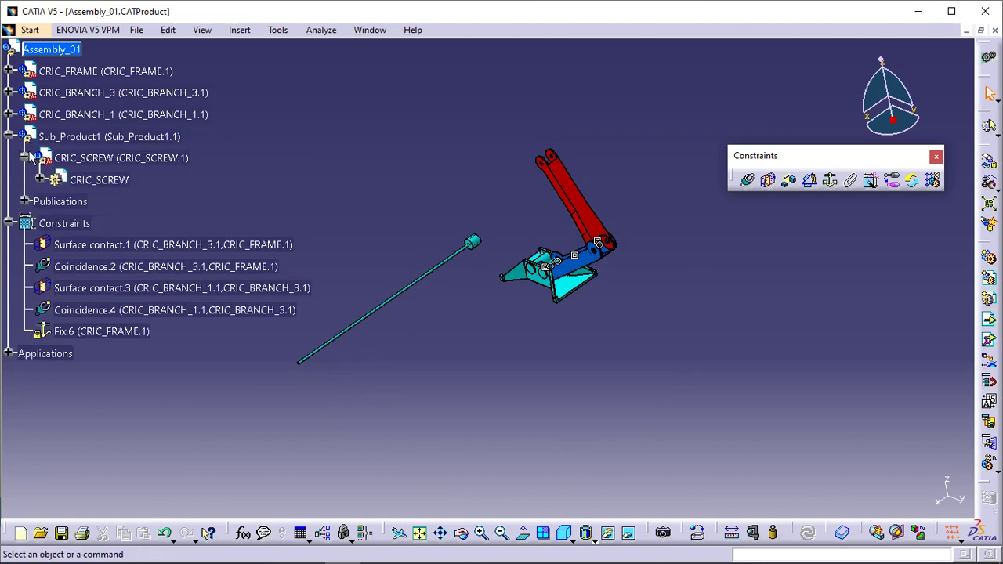
left_click(88, 161)
mouse_move(493, 402)
middle_mouse_down()
mouse_move(482, 403)
mouse_move(457, 335)
mouse_move(721, 284)
middle_mouse_up()
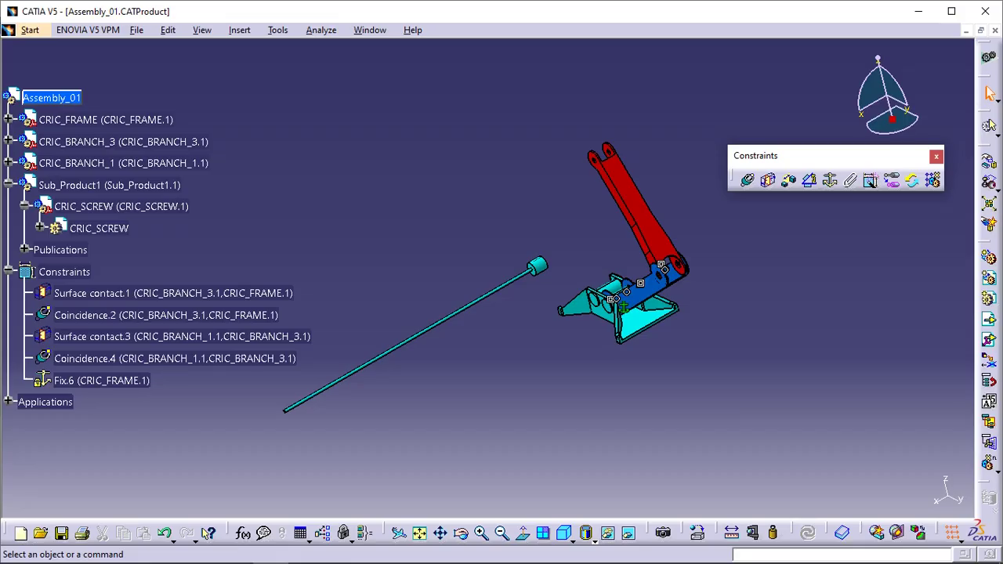
- Start a coincidence constraint and dismiss the Assistant message with "Do not prompt in the future" enabled
left_click(748, 181)
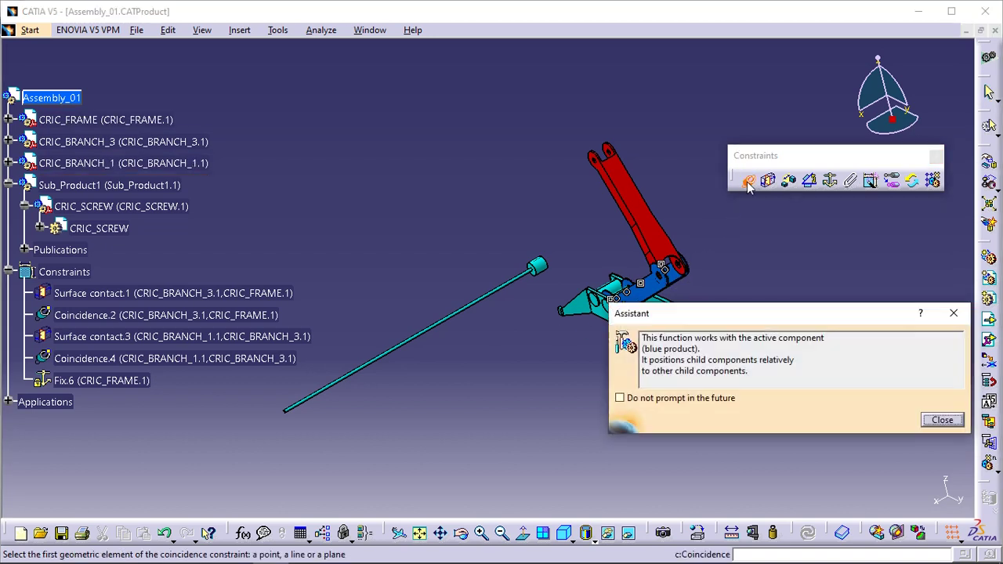
left_click_drag(734, 313, 722, 319)
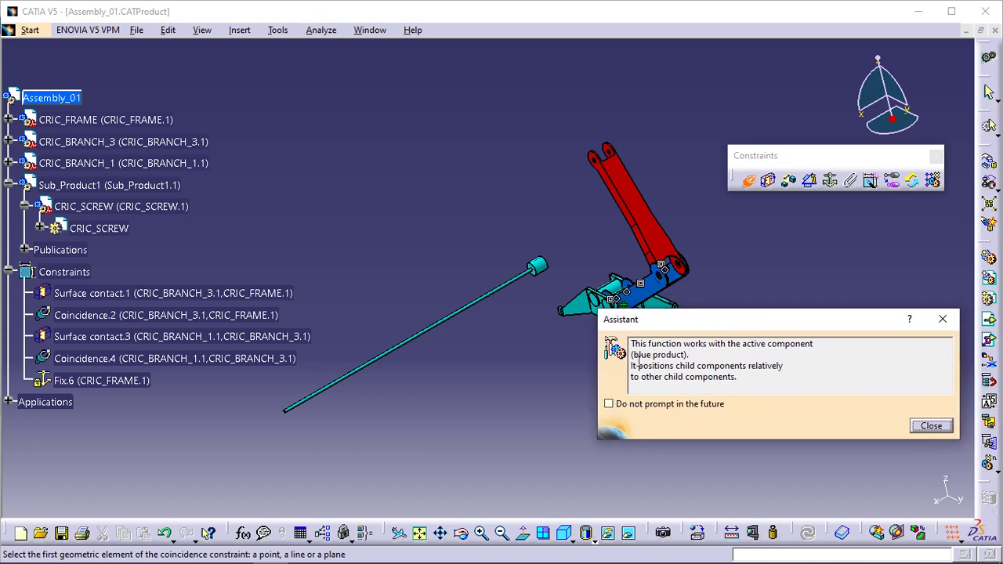
left_click(609, 405)
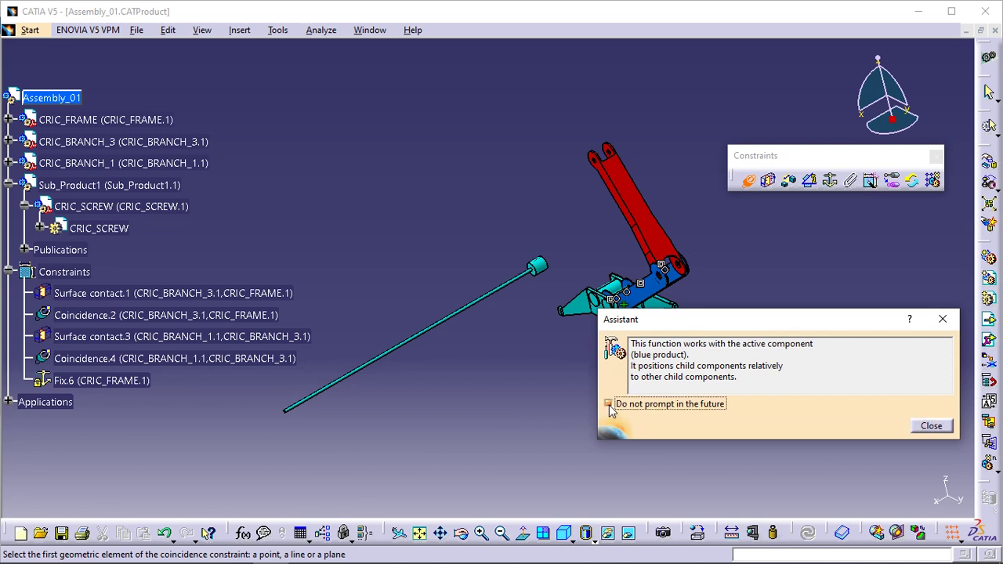
left_click(931, 426)
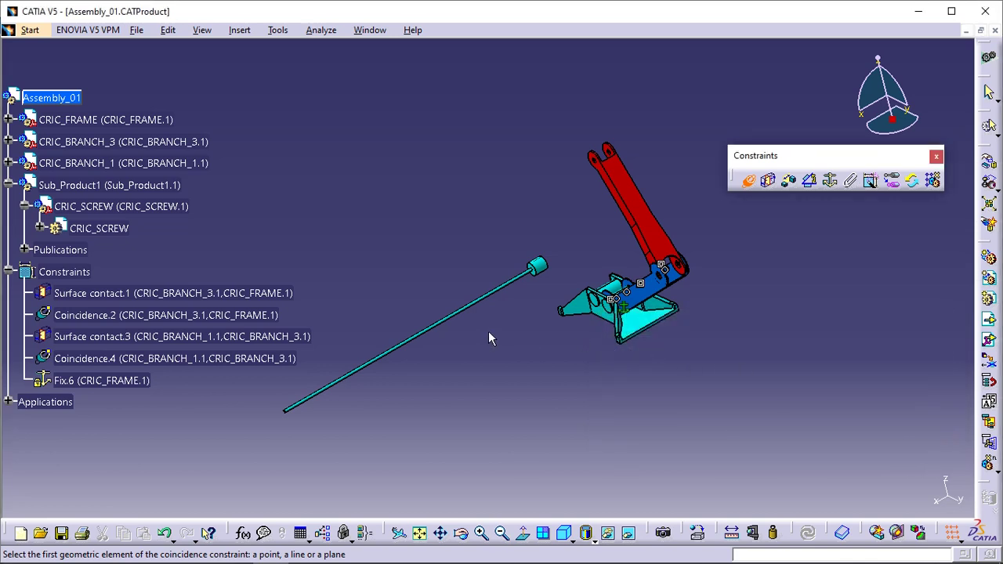
- Make Sub_Product1's published Axis coincident with the axis of the hole at CRIC_BRANCH_1's upper end and check the constraint in the tree
left_click(24, 249)
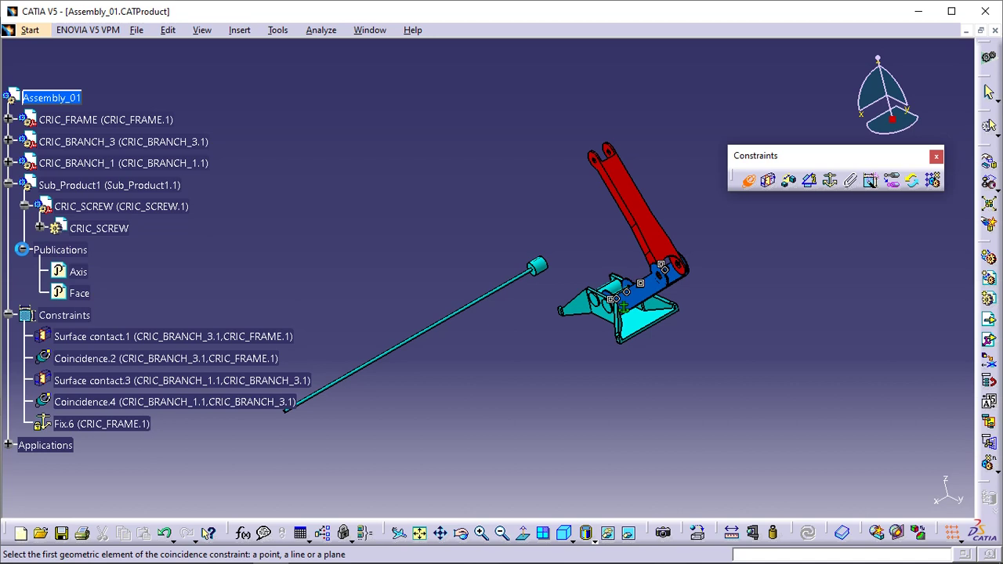
left_click(79, 272)
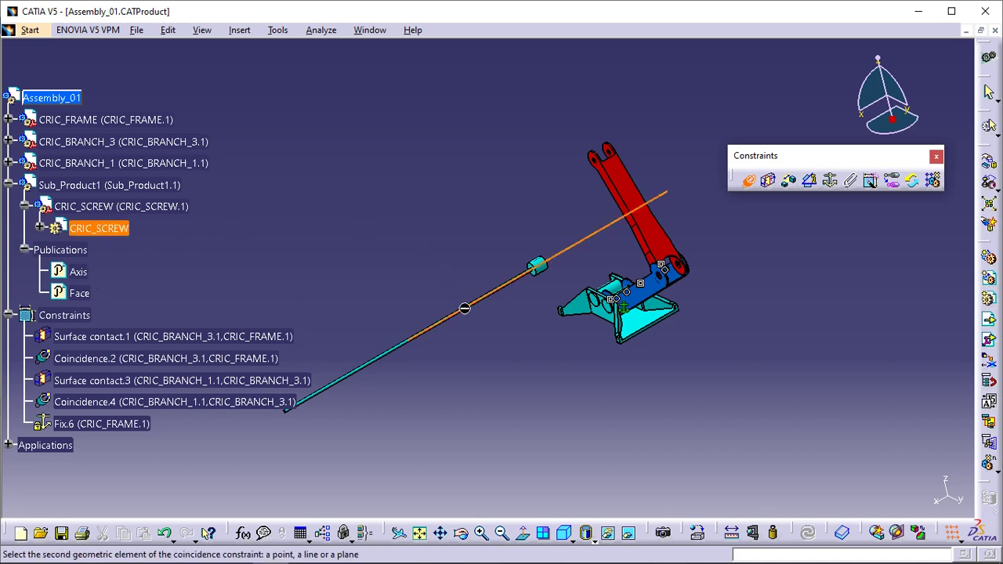
mouse_move(570, 216)
middle_mouse_down()
mouse_move(545, 289)
mouse_move(562, 206)
mouse_move(553, 245)
mouse_move(586, 189)
mouse_move(432, 383)
mouse_move(463, 248)
mouse_move(430, 360)
mouse_move(426, 308)
mouse_move(394, 305)
mouse_move(672, 297)
middle_mouse_up()
left_click(694, 285)
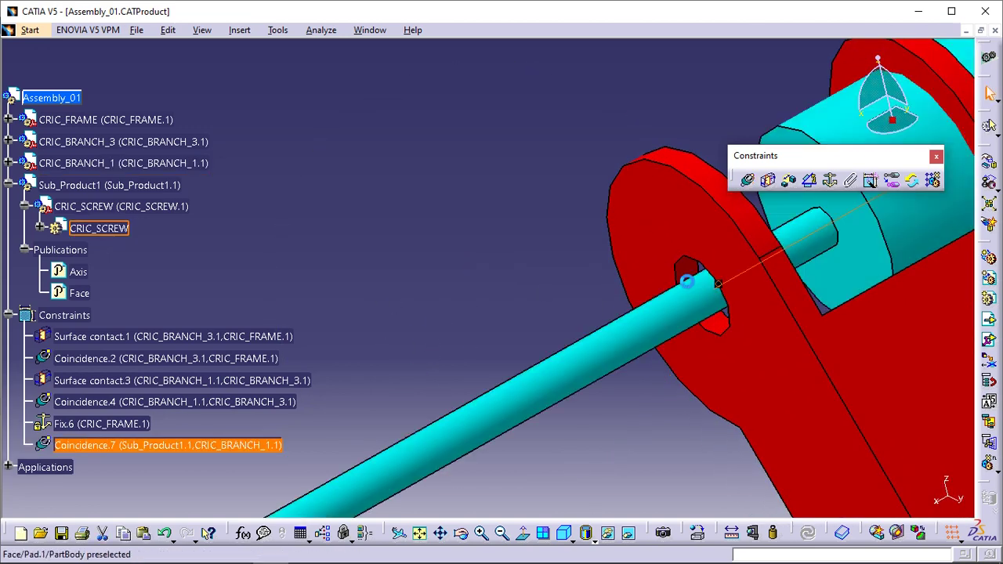
middle_click_drag(472, 204, 349, 278)
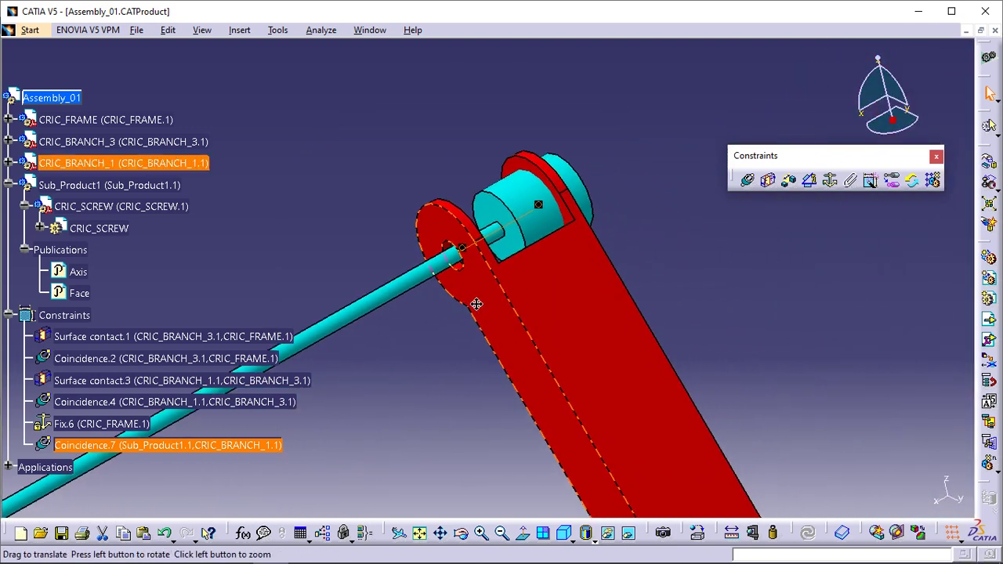
mouse_move(648, 251)
middle_mouse_down()
mouse_move(666, 331)
mouse_move(674, 251)
mouse_move(533, 322)
middle_mouse_up()
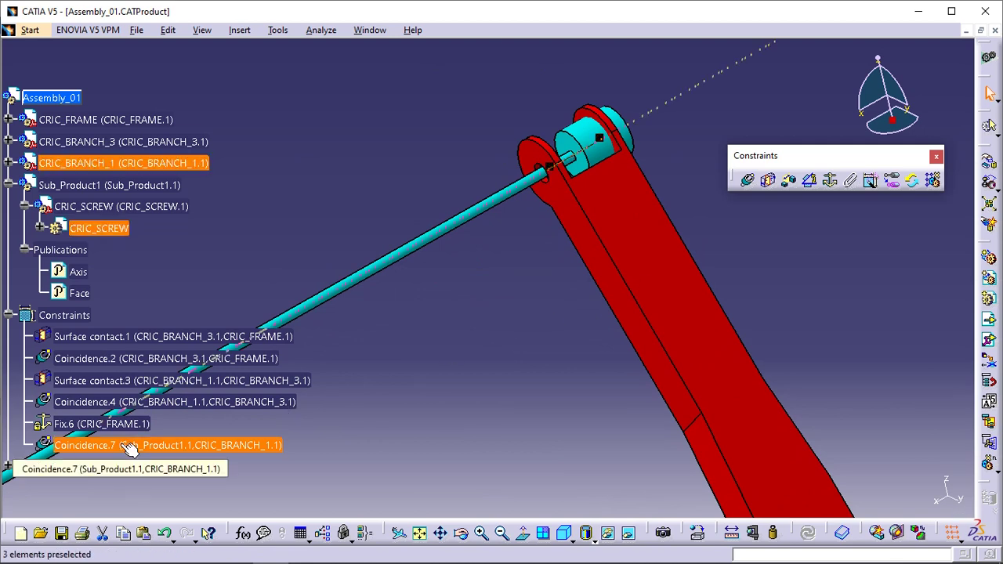
left_click(731, 220)
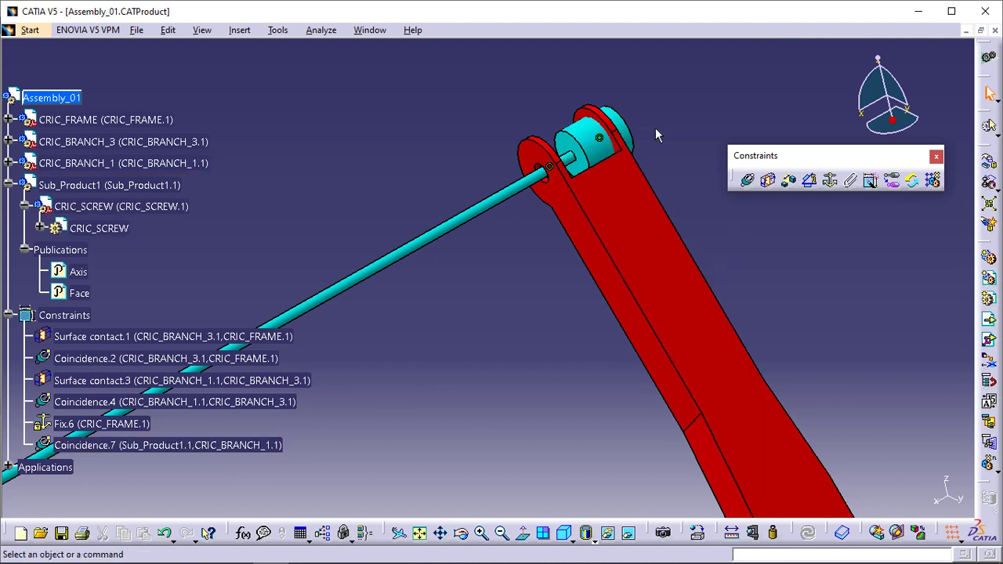
- Add a surface contact between Sub_Product1's published Face and the inner face of CRIC_BRANCH_1's upper fork, and check the result
left_click(767, 179)
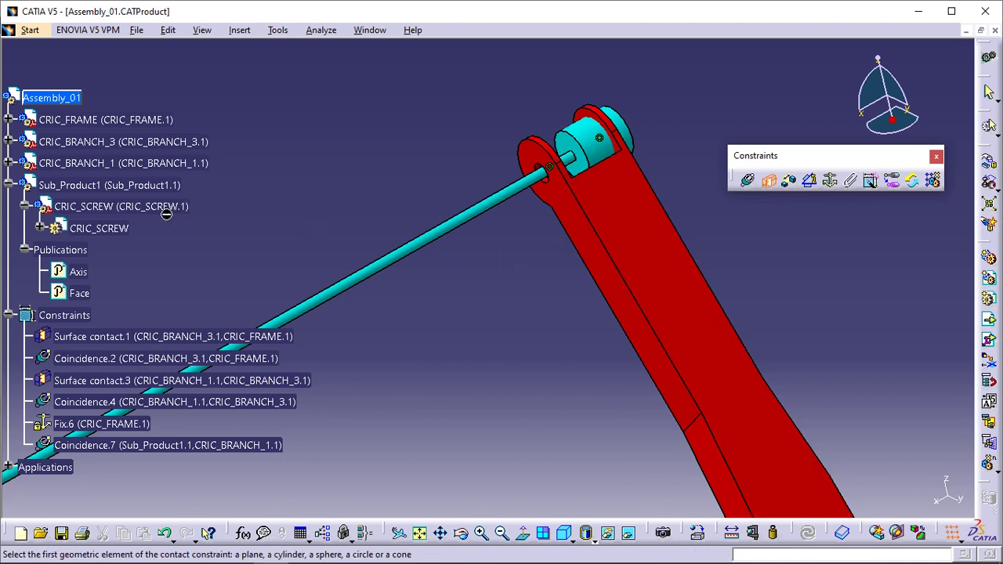
left_click(79, 293)
middle_click_drag(569, 262, 488, 219)
left_click(481, 209)
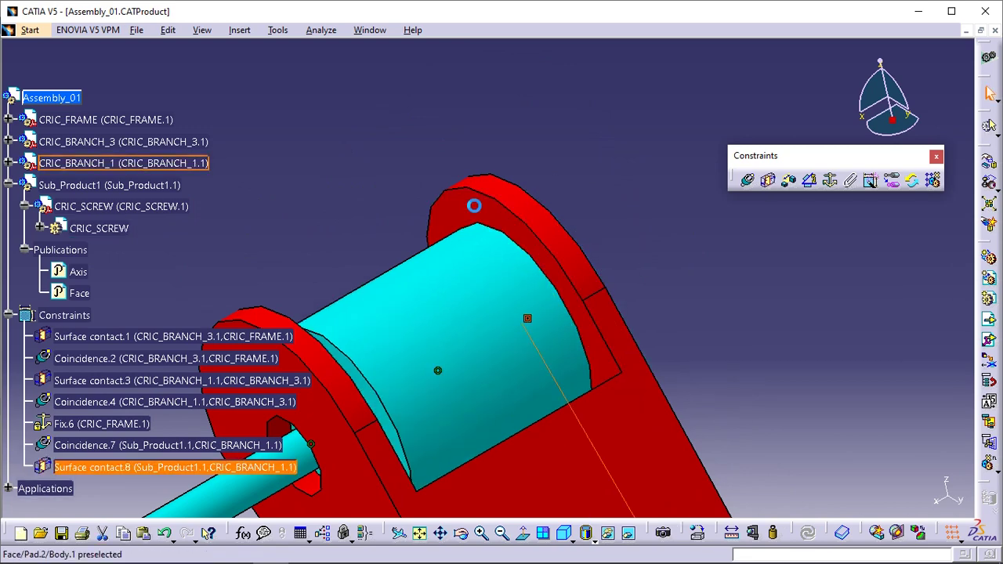
middle_click_drag(571, 190, 666, 221)
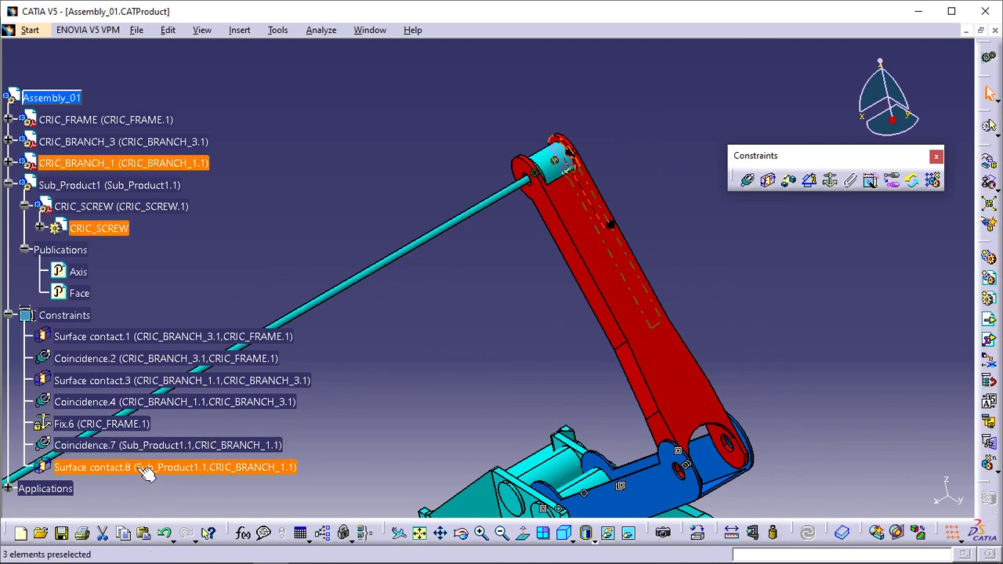
left_click(536, 343)
middle_click_drag(650, 258, 559, 216)
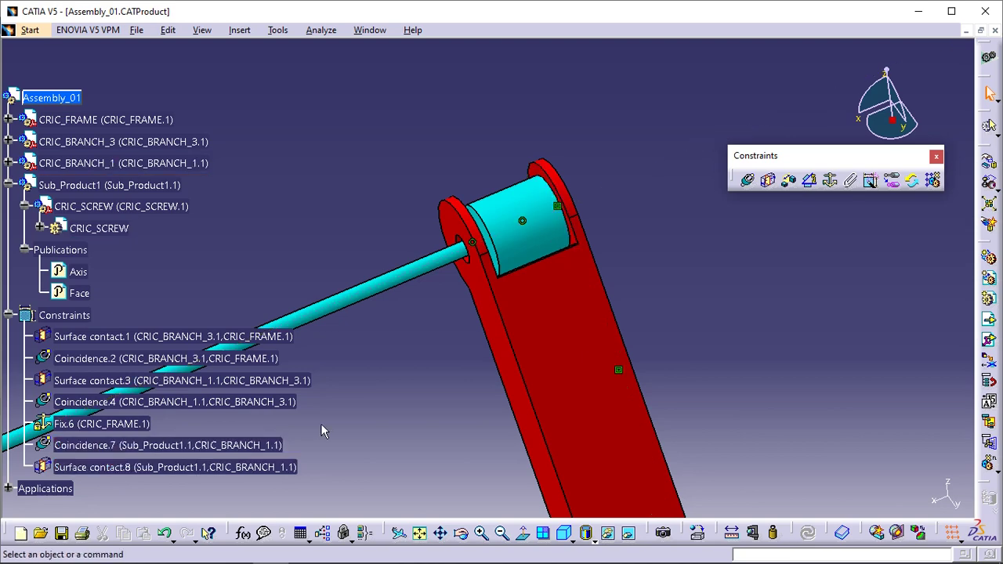
middle_click_drag(369, 408, 631, 307)
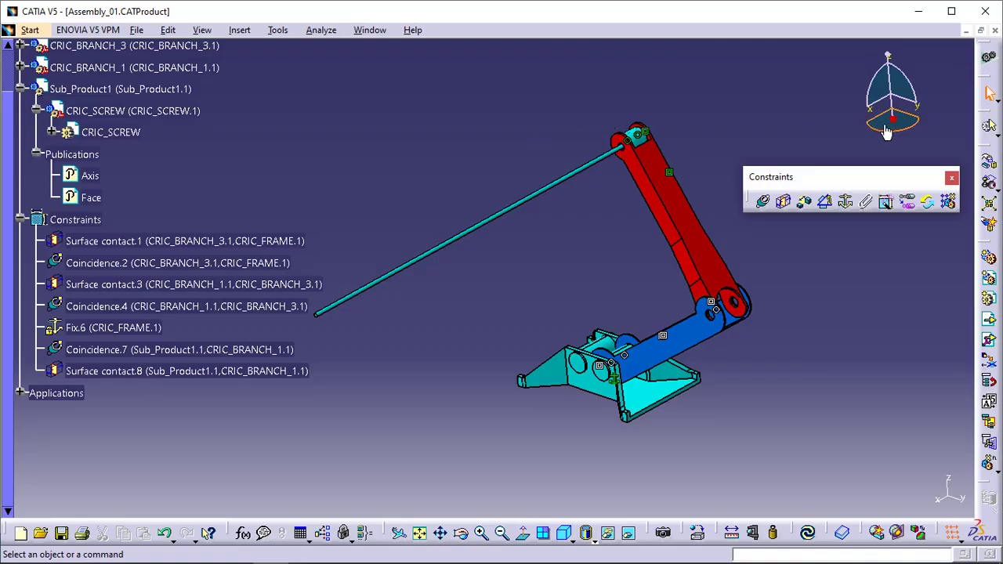
- Attach the compass to the CRIC_SCREW rod and lower it along the z direction so the constrained arms follow
left_click_drag(892, 120, 590, 166)
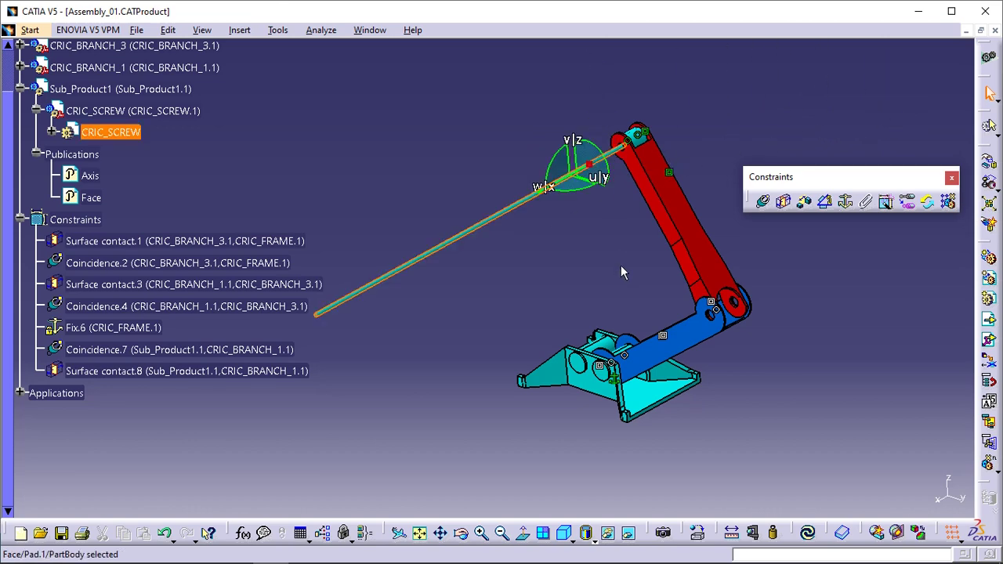
middle_click_drag(625, 267, 551, 250)
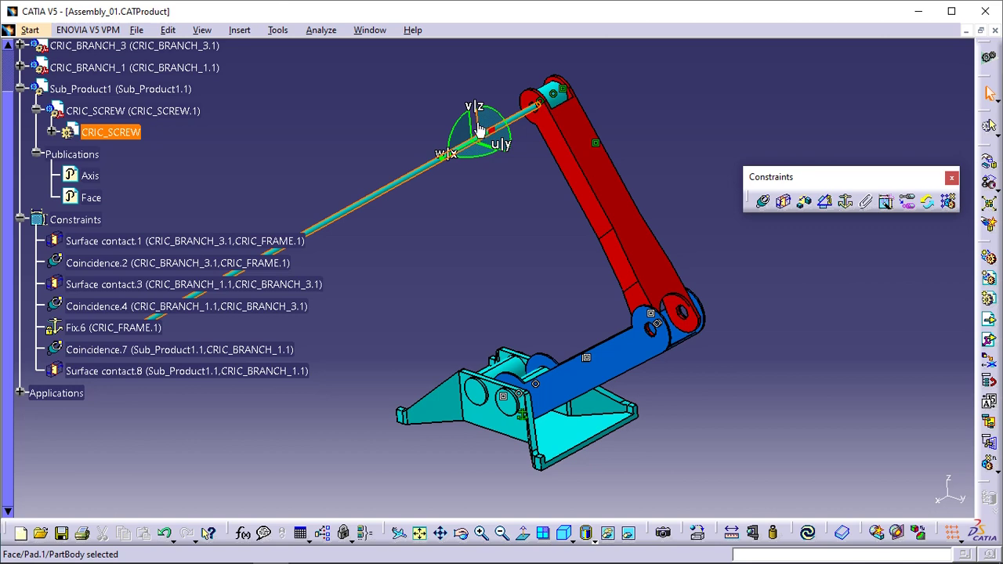
left_click_drag(480, 130, 486, 203)
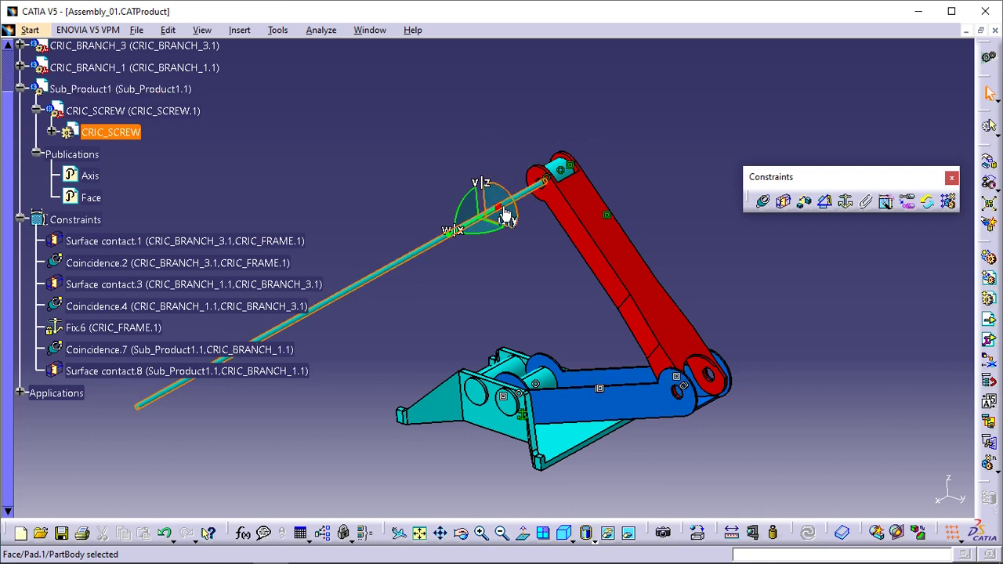
- Detach the compass from the screw and restore it to its default orientation
left_click_drag(502, 213, 872, 102)
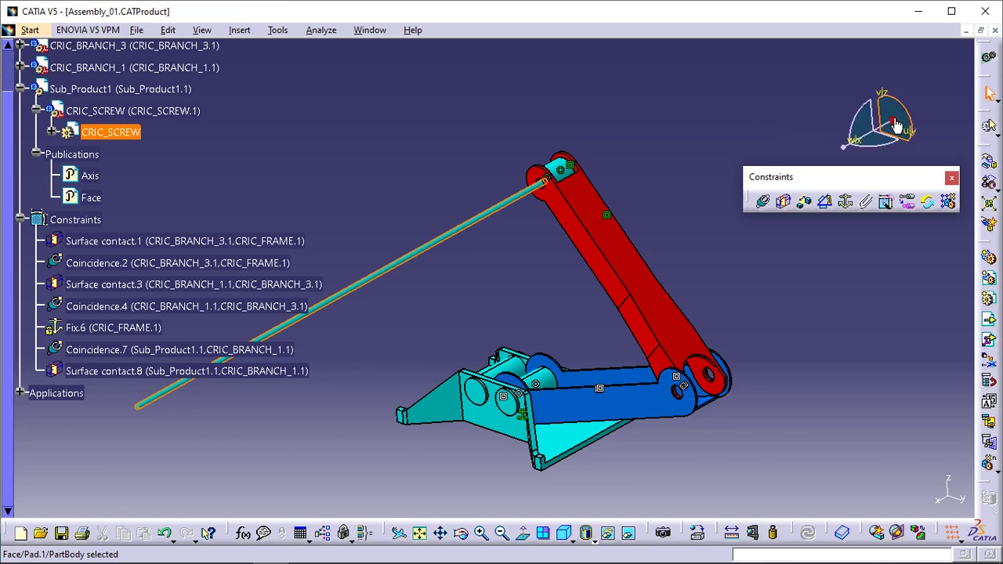
right_click(895, 125)
left_click(827, 167)
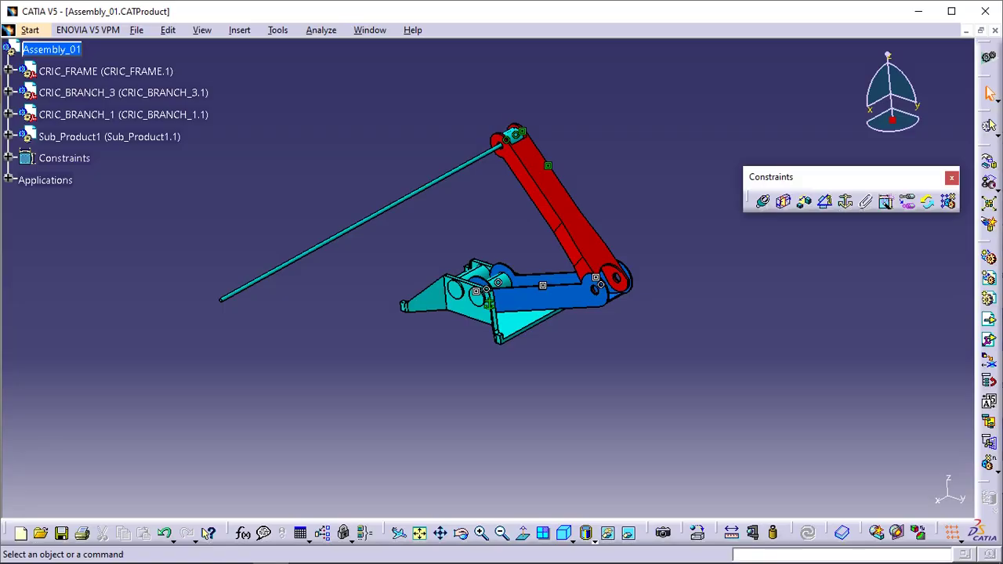
- Insert a new part into Assembly_01 using the assembly's origin as the part's origin point
left_click(55, 49)
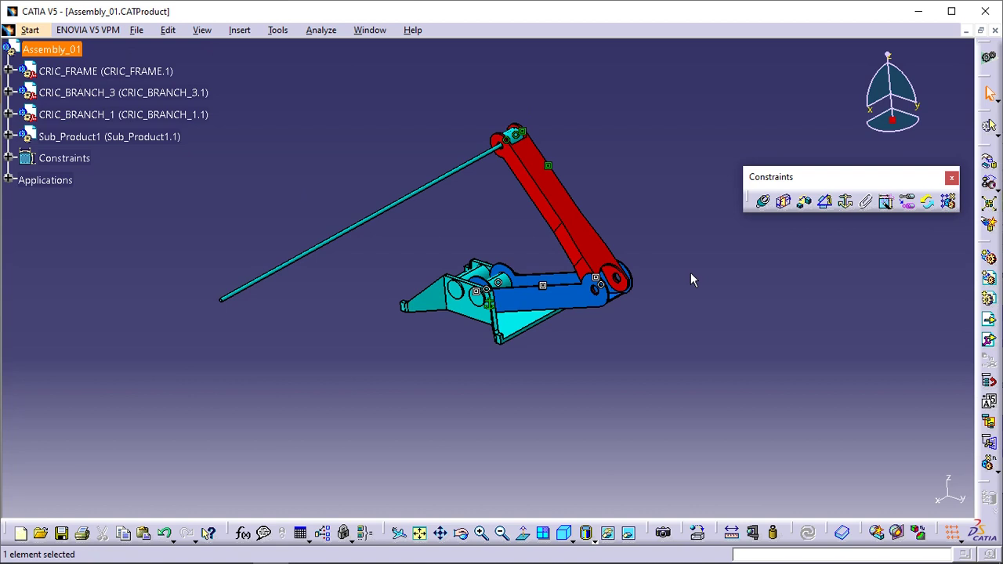
left_click(989, 301)
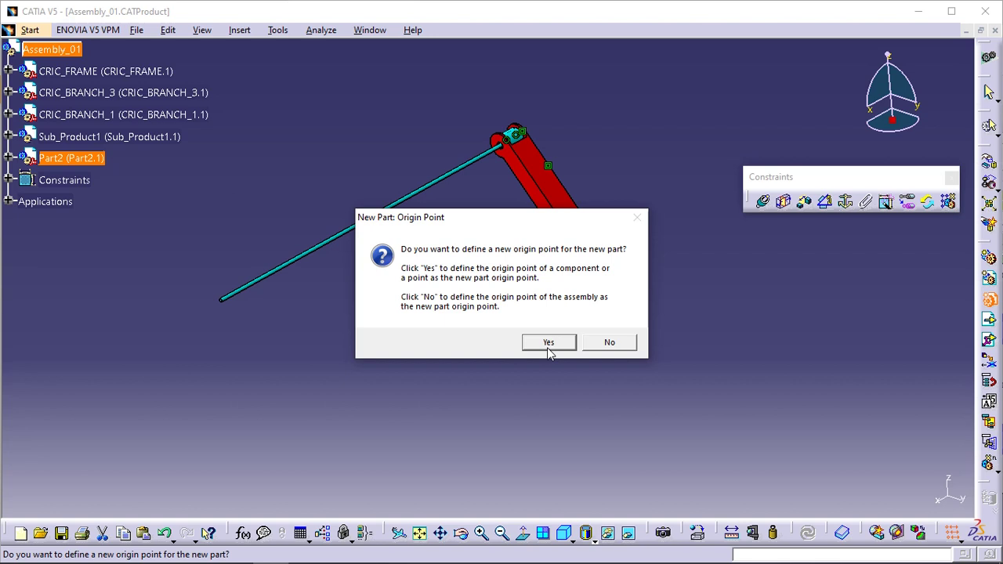
left_click(610, 343)
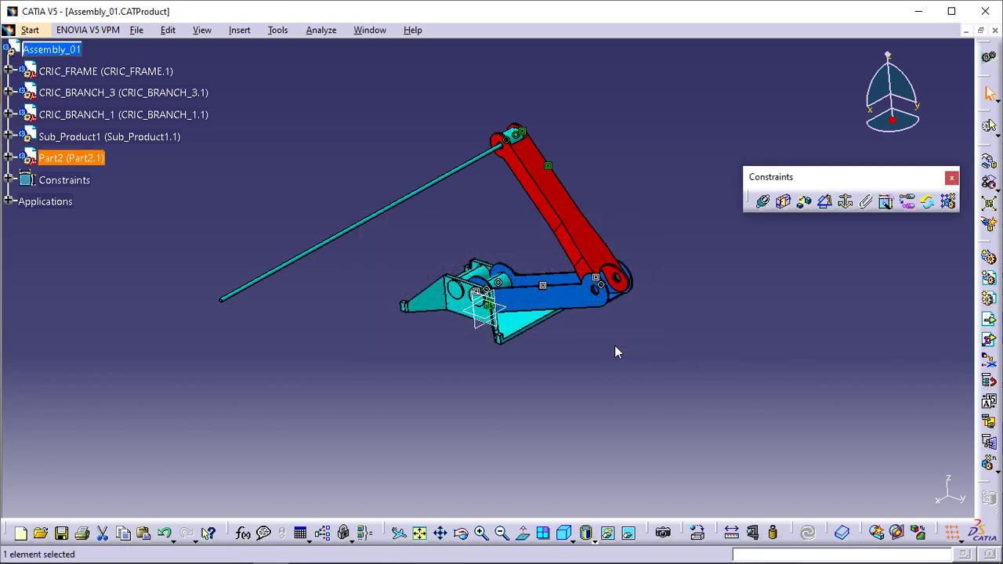
left_click(299, 175)
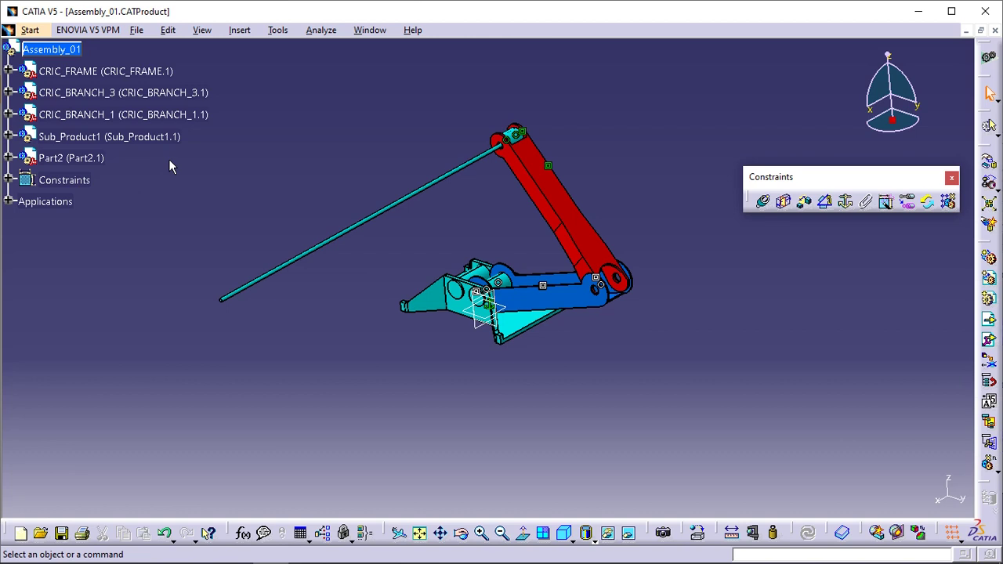
- Rename the new part in its properties with instance name CRIC_JOIN.1 and part number CRIC_JOIN
right_click(92, 161)
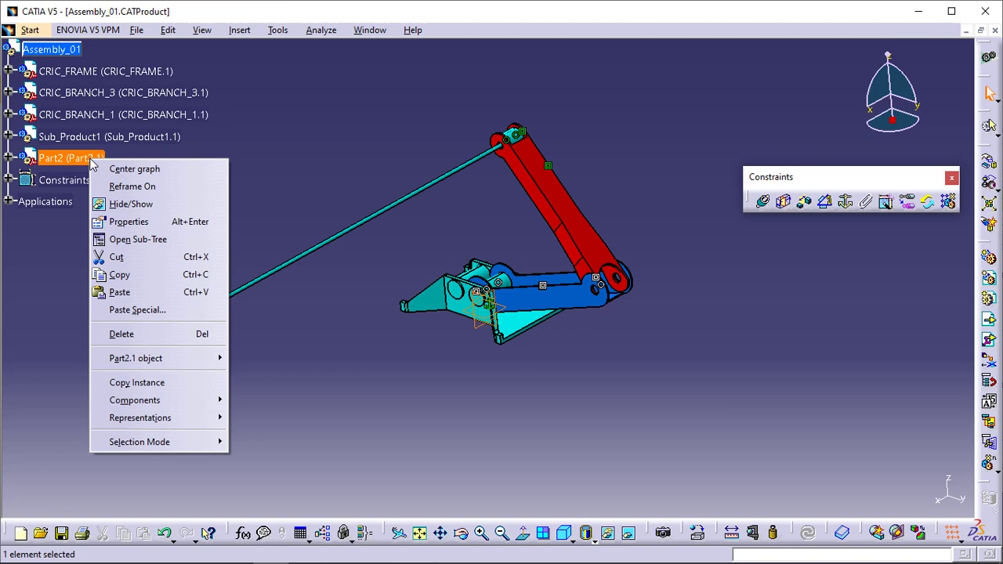
left_click(165, 220)
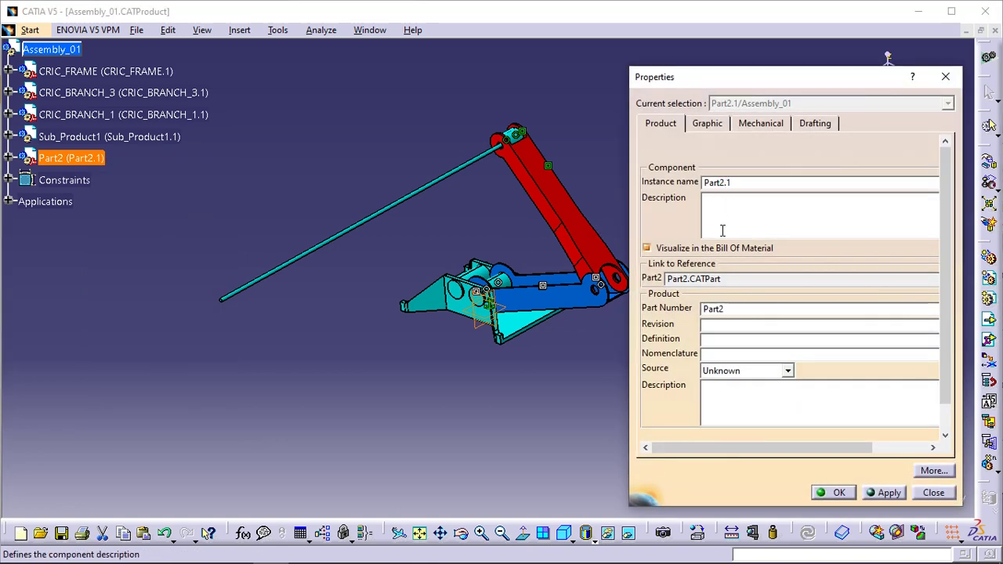
key("BackSpace")
key("BackSpace")
key("BackSpace")
key("BackSpace")
key("BackSpace")
key("BackSpace")
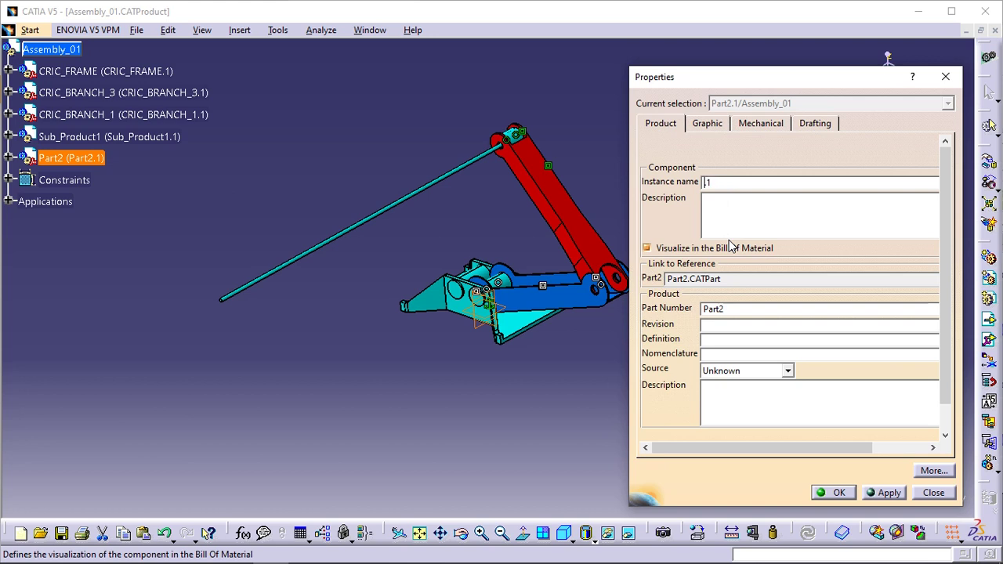
type("CRIC_JOIN")
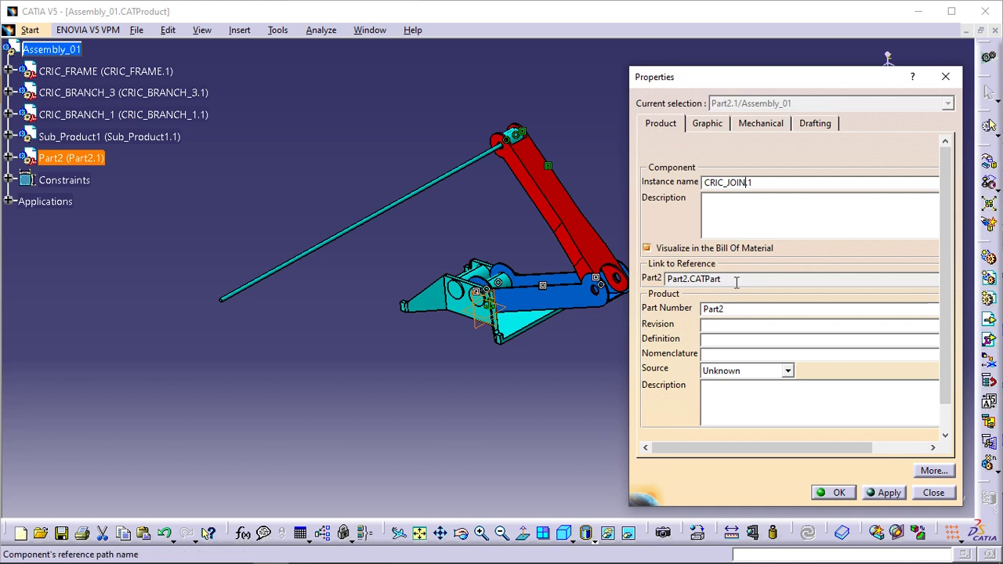
left_click_drag(733, 308, 701, 308)
type("CRIC")
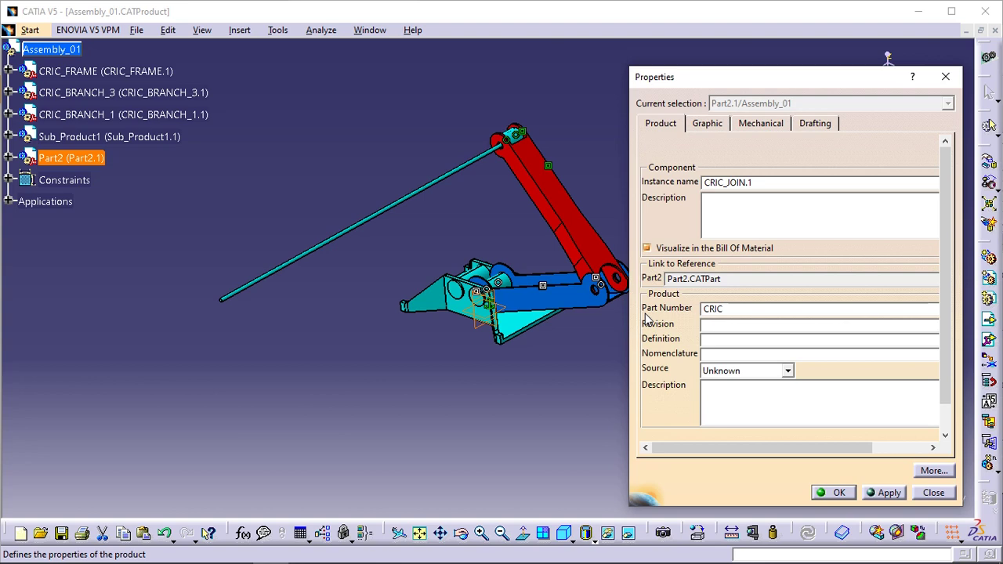
type("_JOIN")
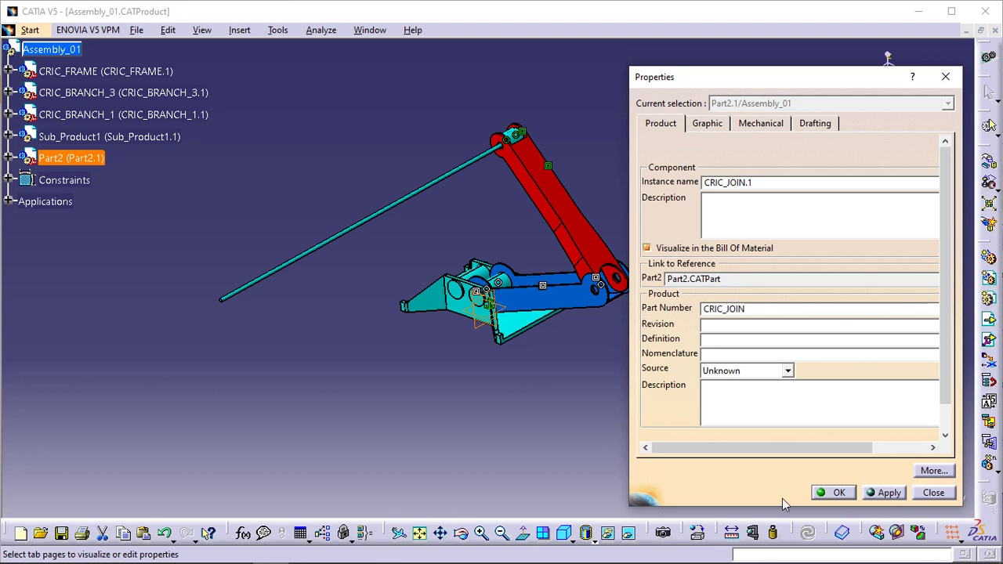
left_click(833, 493)
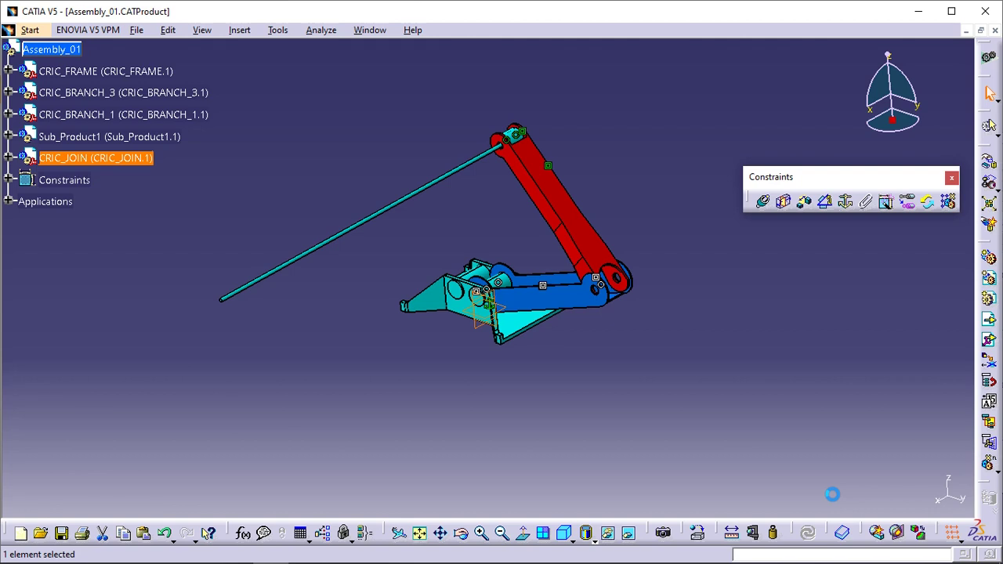
left_click(217, 219)
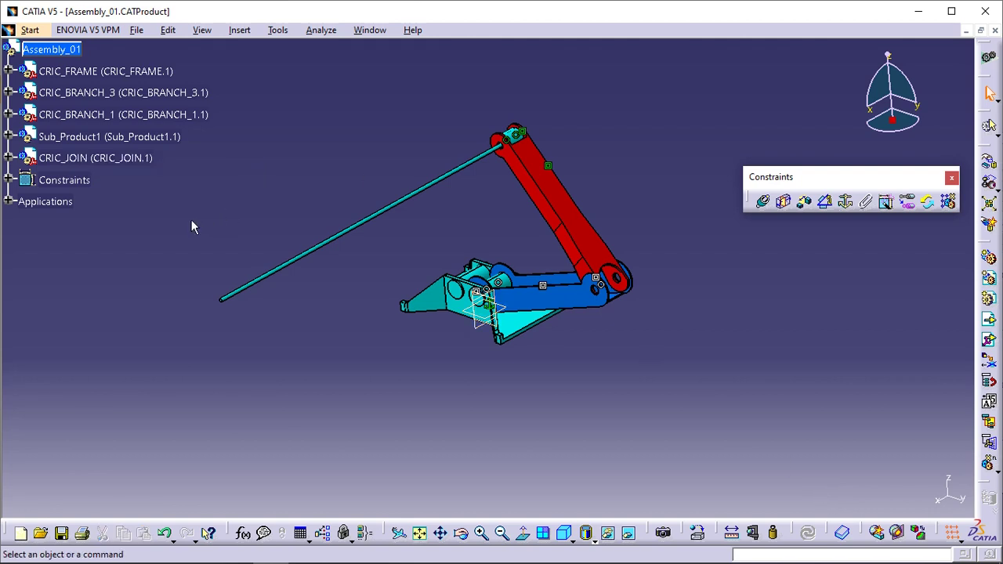
- Expand CRIC_JOIN in the tree down to its planes and PartBody, and activate the part for editing in Part Design
left_click(135, 159)
left_click(7, 158)
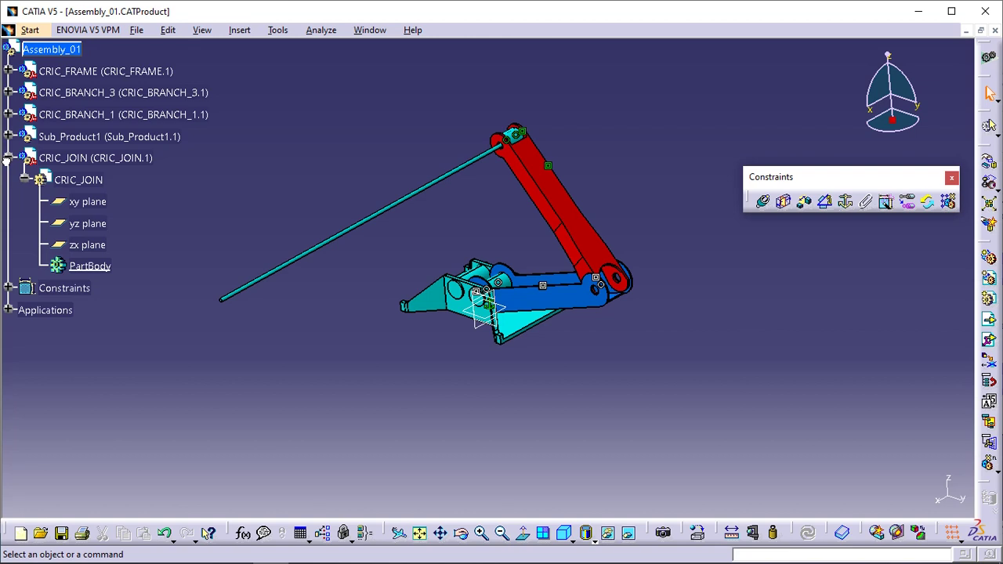
left_click(84, 180)
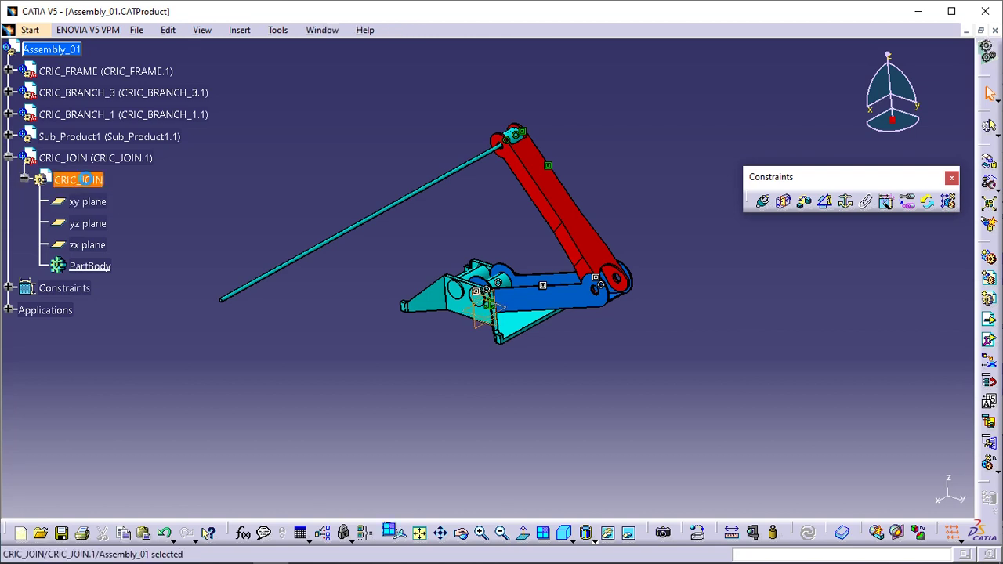
double_click(84, 179)
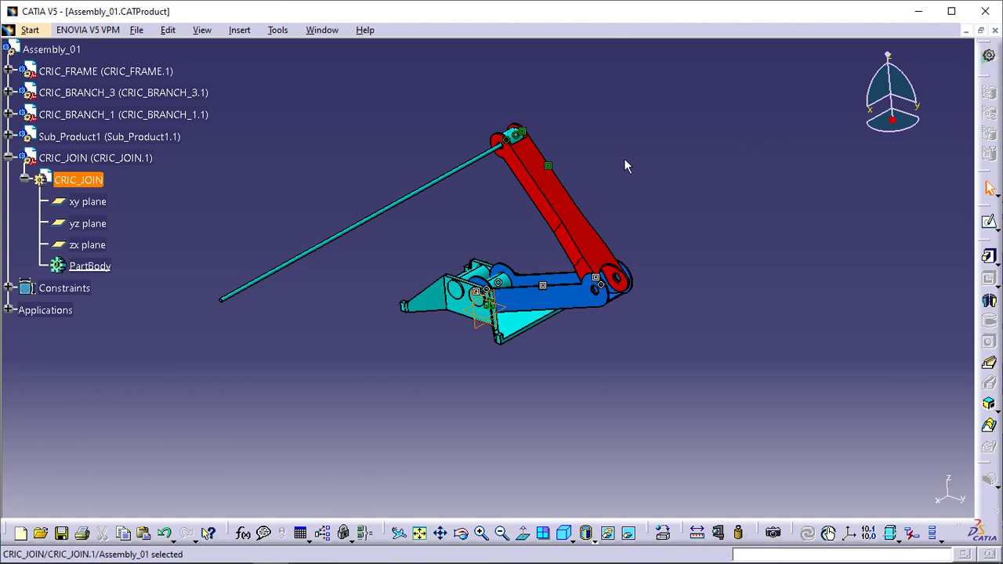
- Start a sketch on the outer side face of CRIC_BRANCH_3 and flip the sketch view to face it from outside
scroll(625, 312, "up", 5)
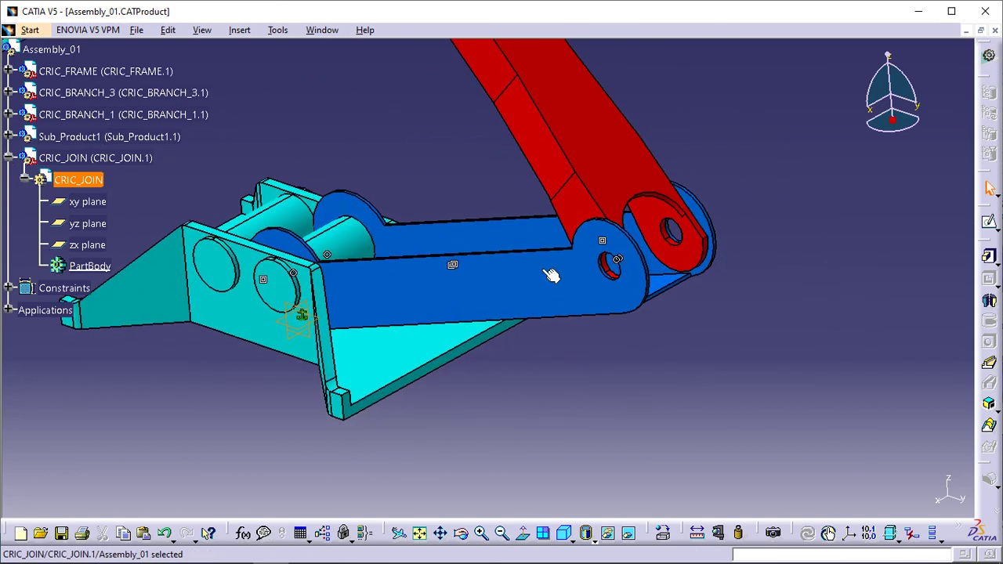
left_click(569, 292)
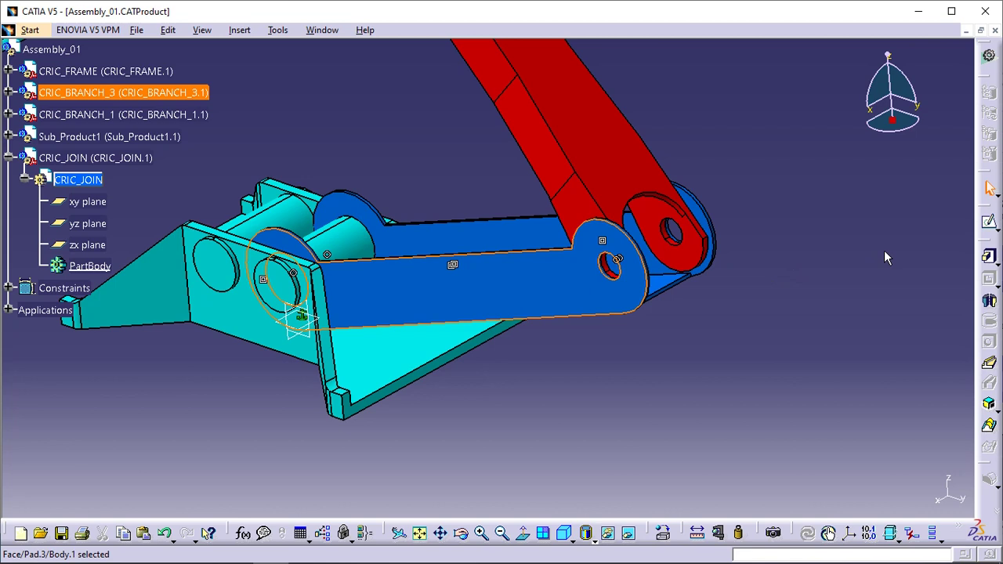
left_click(987, 225)
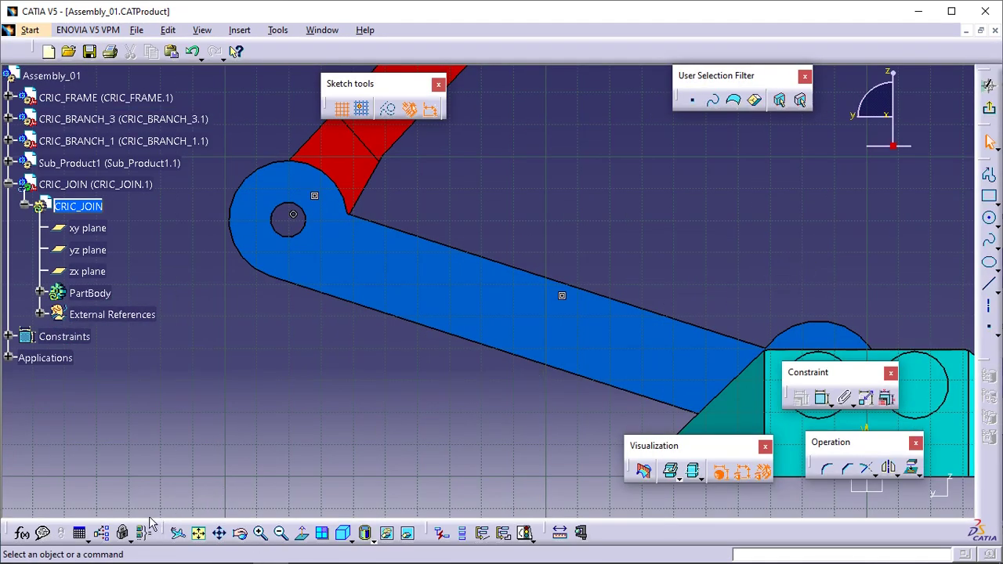
left_click(303, 536)
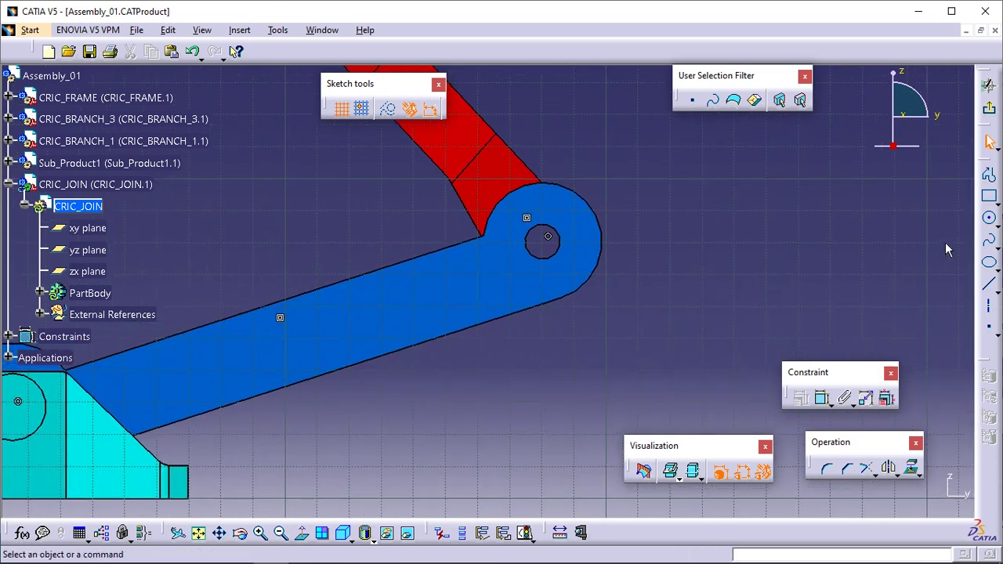
- Draw a circle overlapping the rounded end of CRIC_BRANCH_3, beside its pin hole
left_click(989, 219)
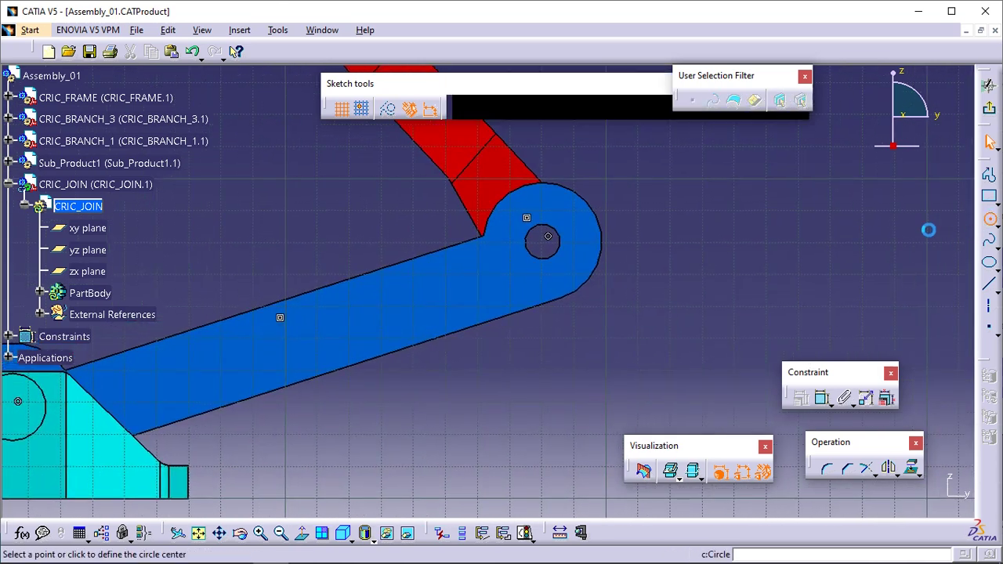
left_click(584, 241)
left_click(616, 259)
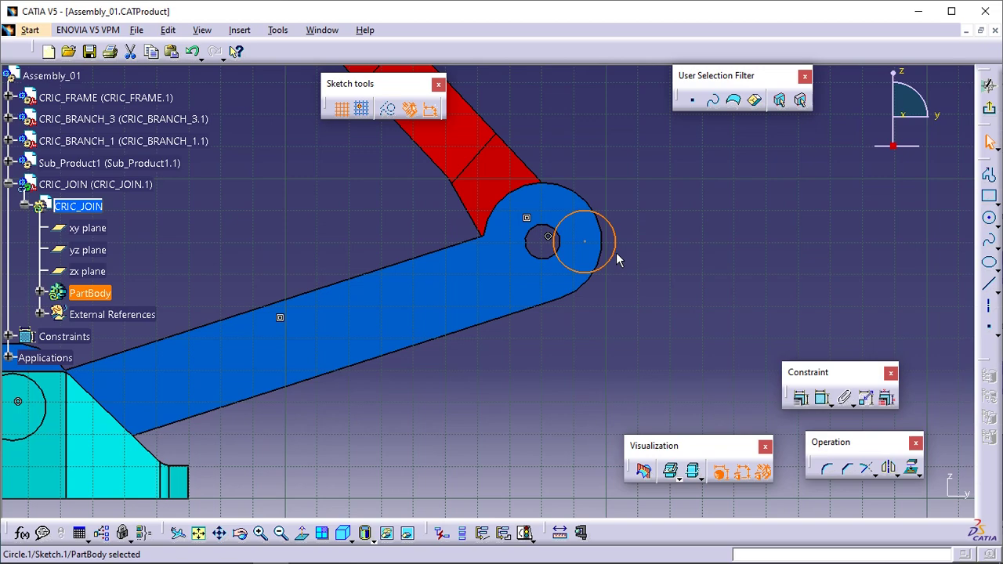
left_click(752, 219)
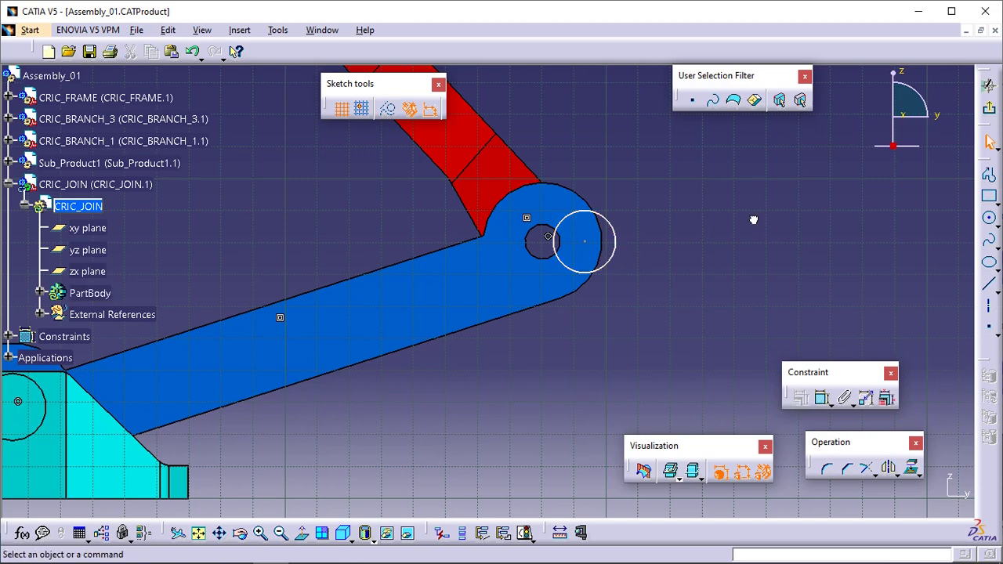
- Constrain the sketched circle to be coincident with the edge of CRIC_BRANCH_3's pin hole
middle_click_drag(750, 237, 619, 282)
left_click(652, 286)
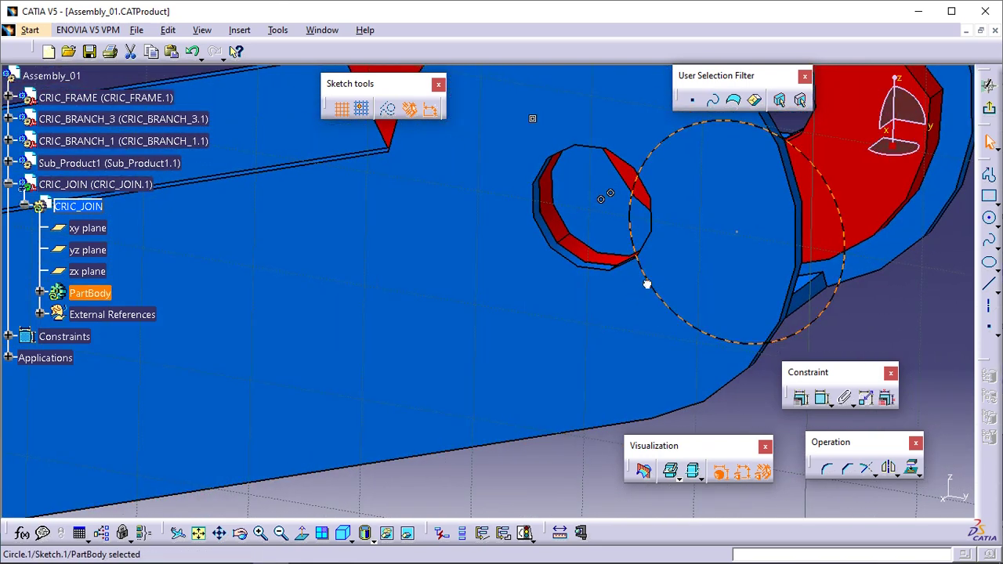
left_click(552, 237, "ctrl")
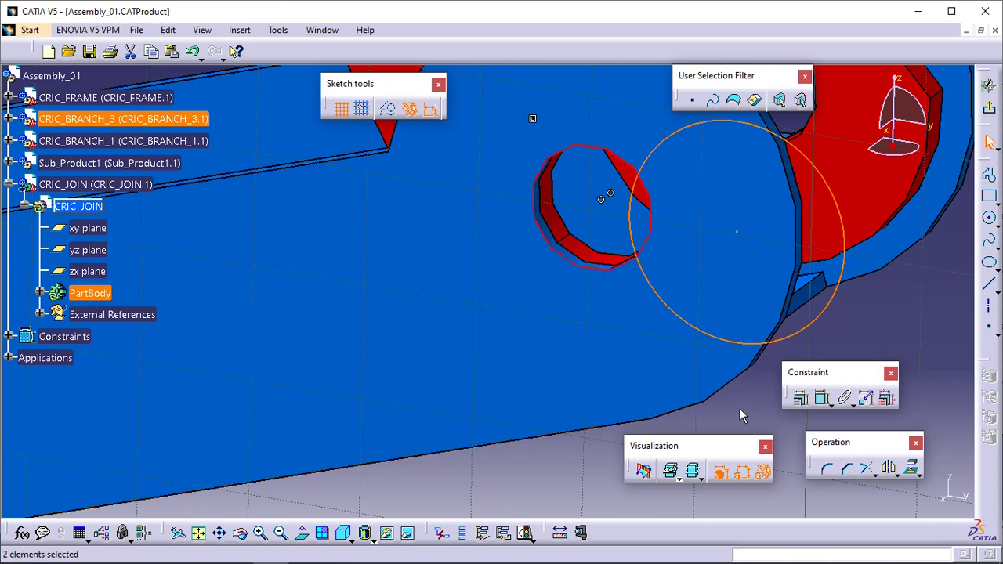
left_click(802, 398)
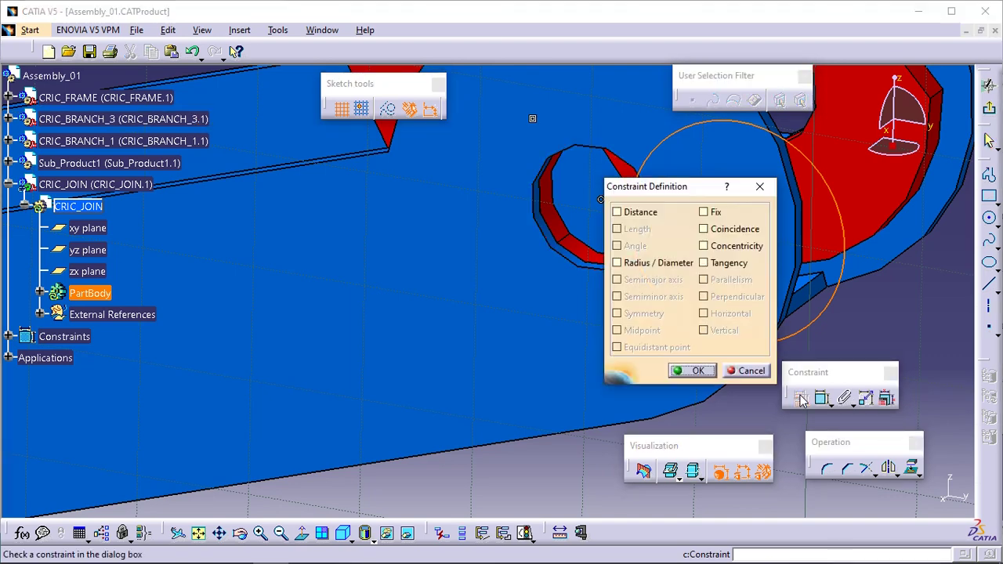
left_click(734, 230)
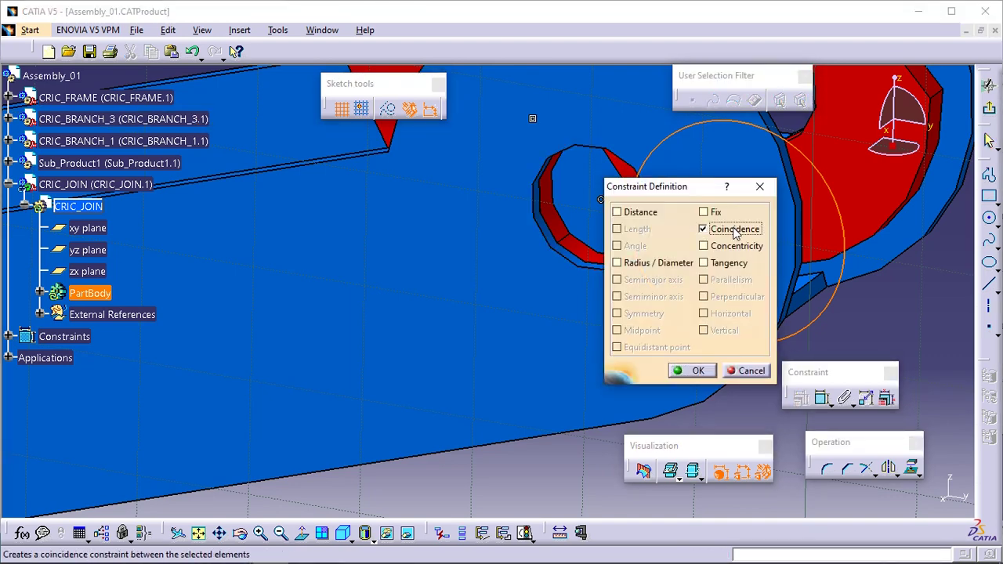
left_click(696, 371)
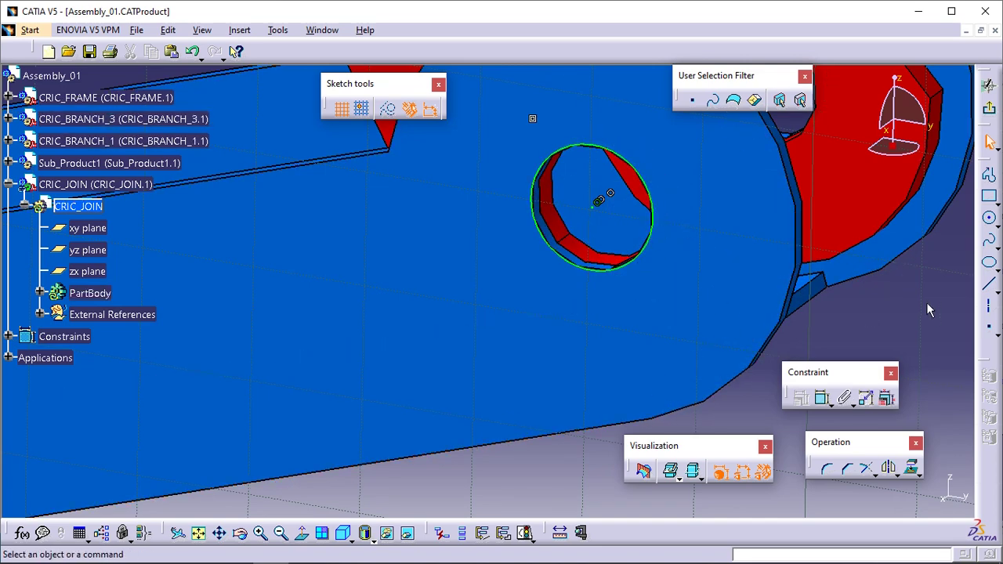
- Leave the sketch and extrude the circle with a Pad up to the plane of CRIC_BRANCH_3's opposite outer face
left_click(990, 112)
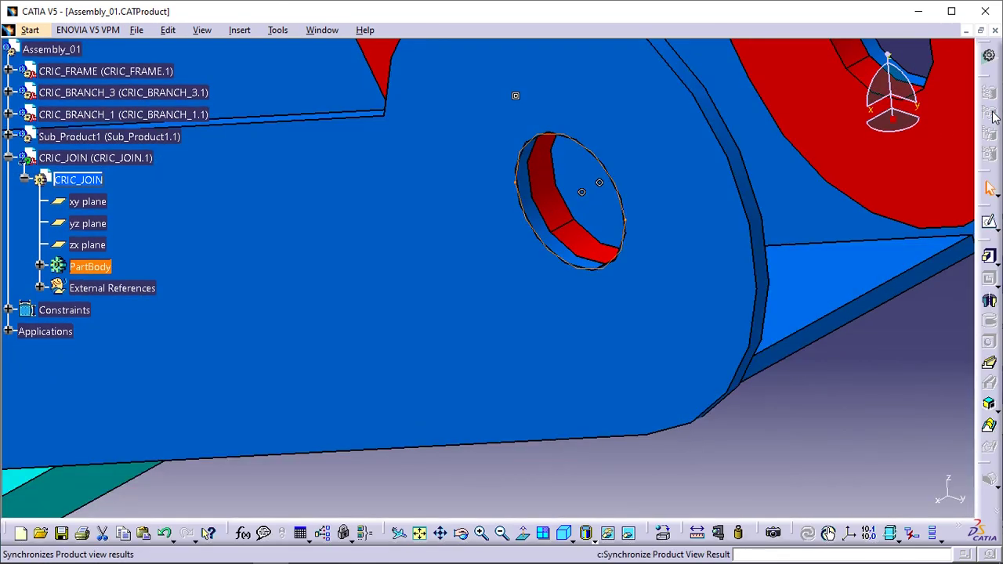
left_click(990, 259)
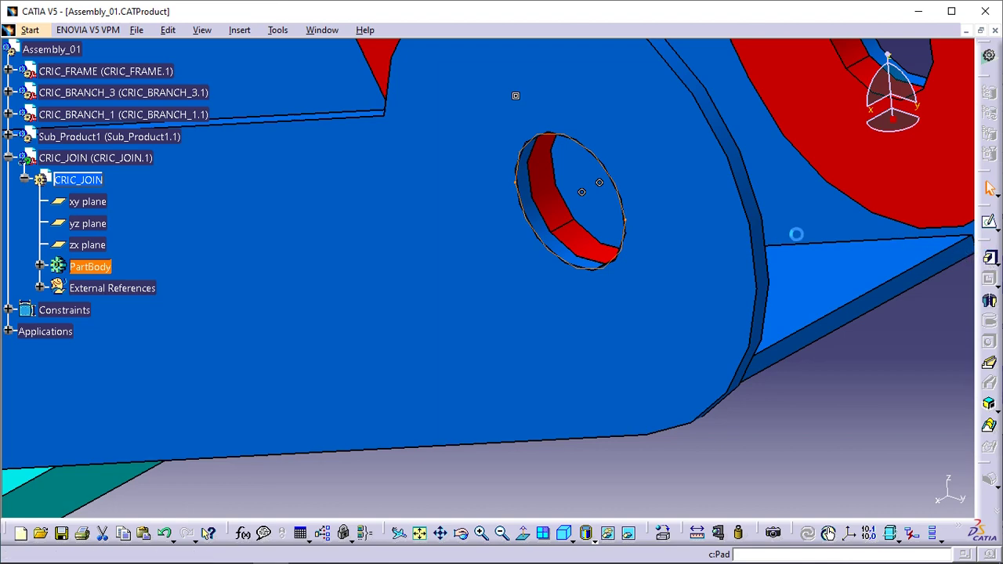
left_click(797, 223)
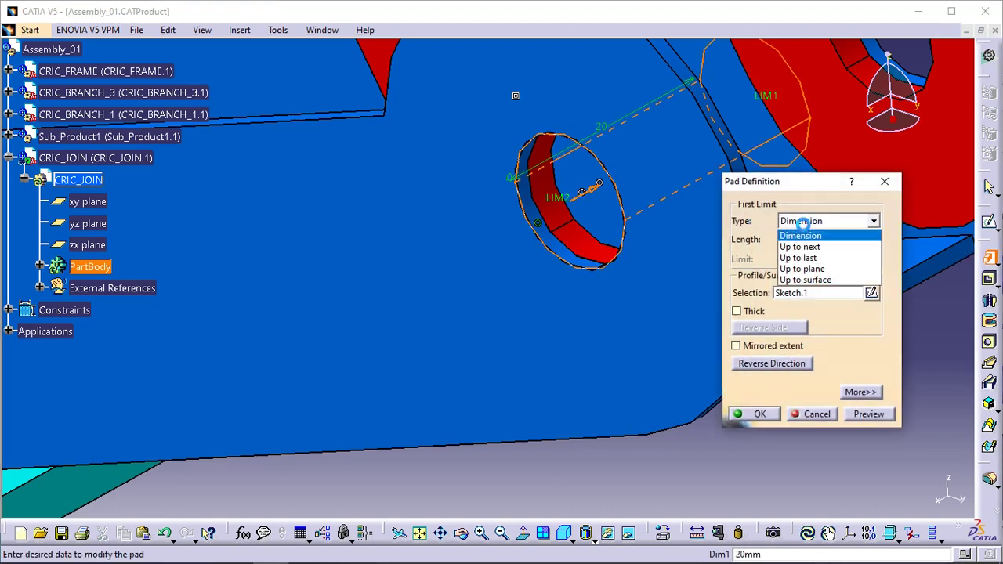
left_click(817, 269)
middle_click_drag(663, 227, 369, 329)
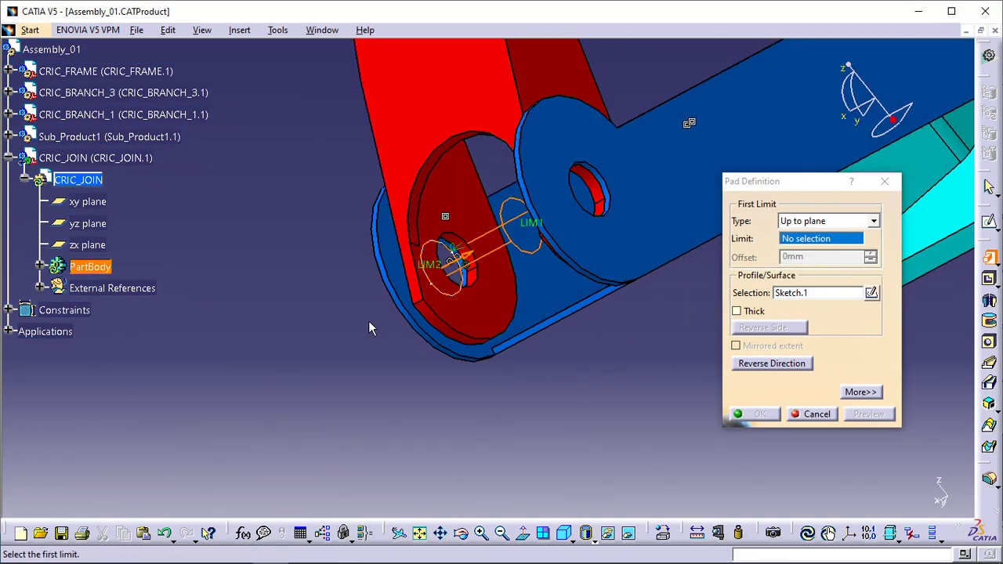
left_click(578, 143)
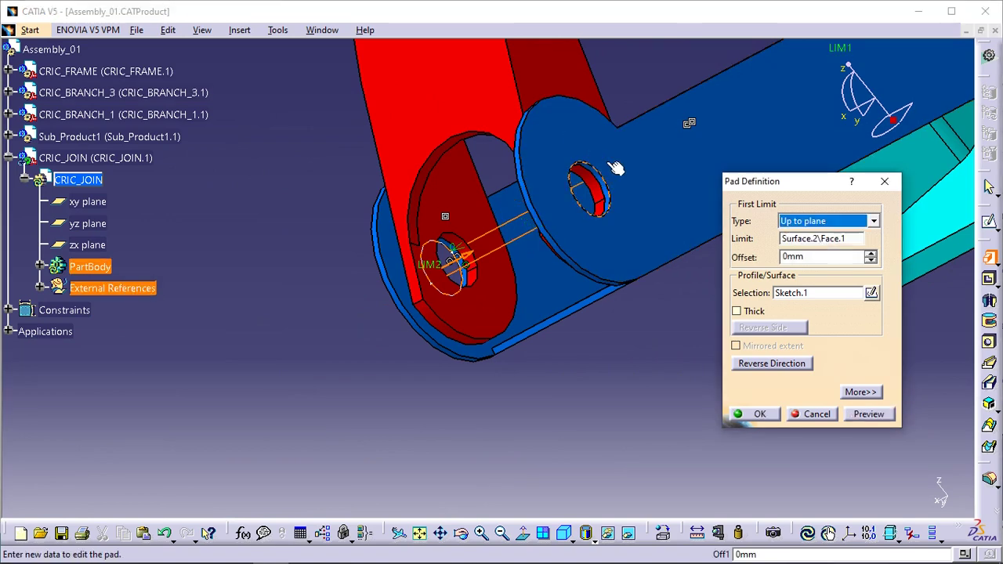
left_click(757, 413)
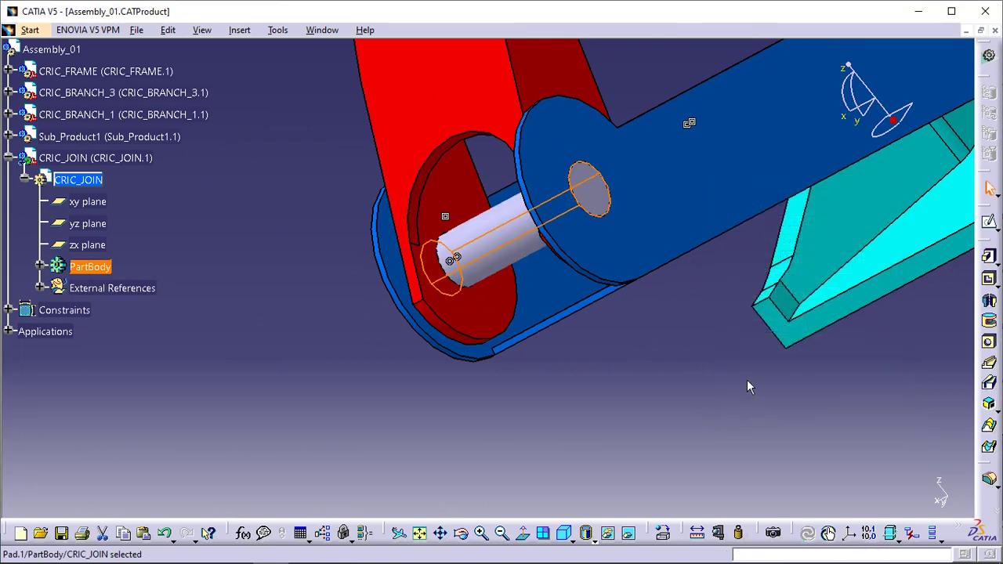
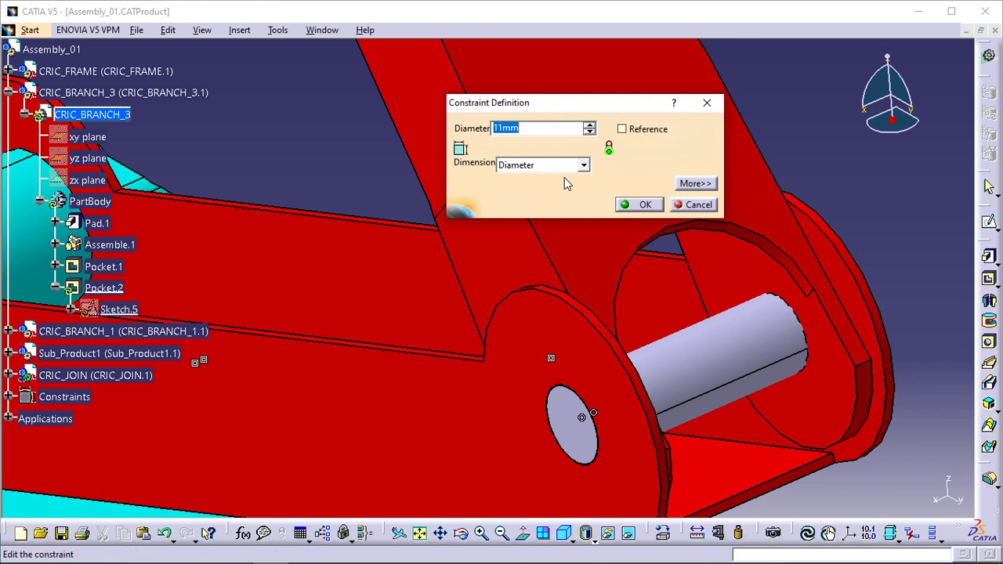
- Set the hole diameter in CRIC_BRANCH_3's Pocket.2 sketch to 20 mm and update the part
type("20")
left_click(636, 204)
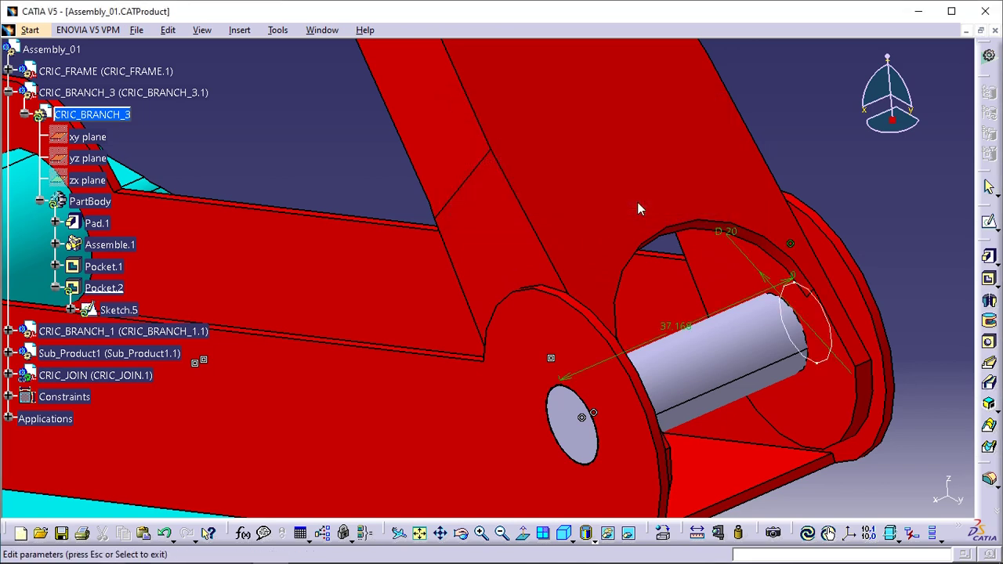
middle_click_drag(541, 196, 564, 258)
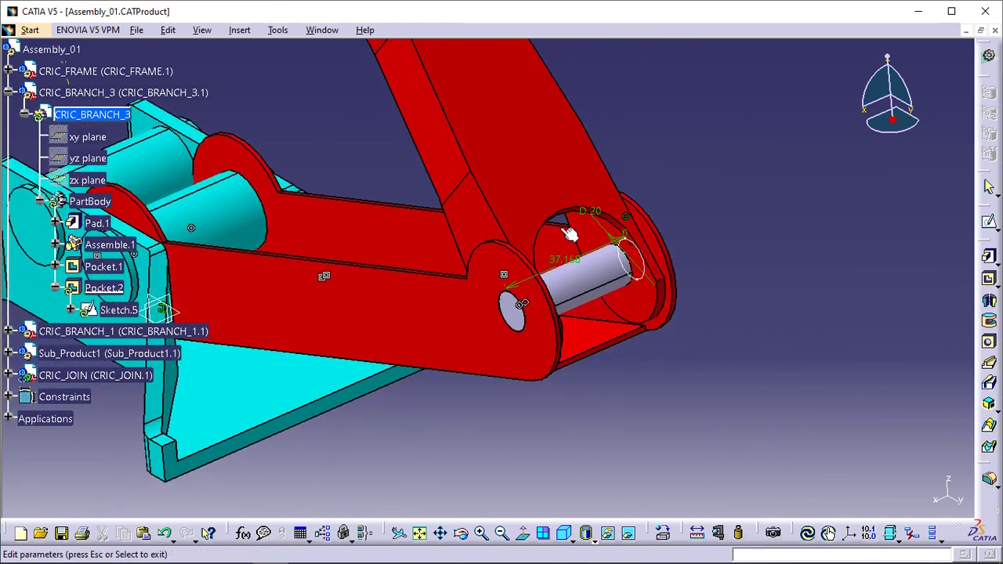
left_click(808, 535)
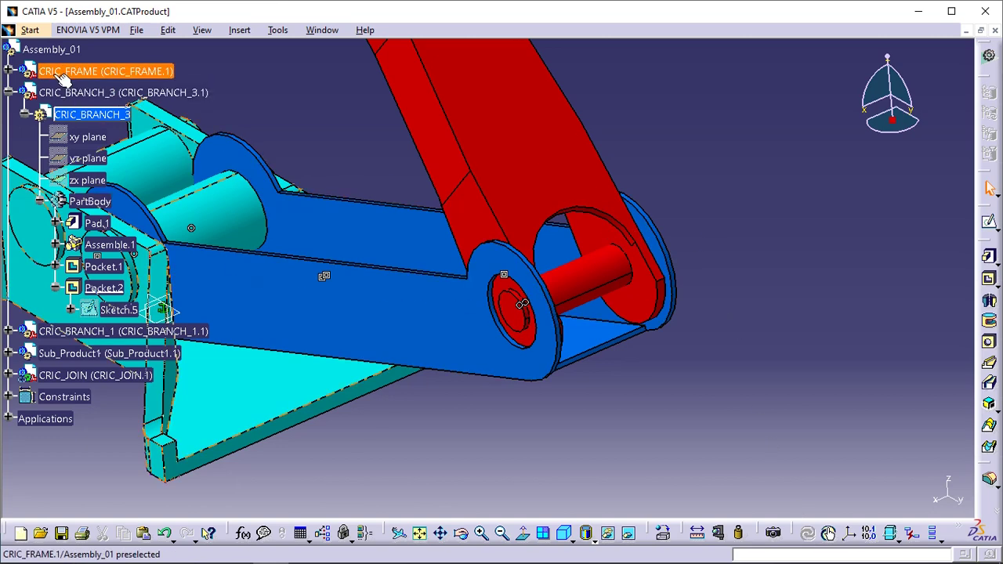
- Reactivate the top-level Assembly_01 and check the CRIC_JOIN pin against the enlarged hole in CRIC_BRANCH_3
double_click(73, 52)
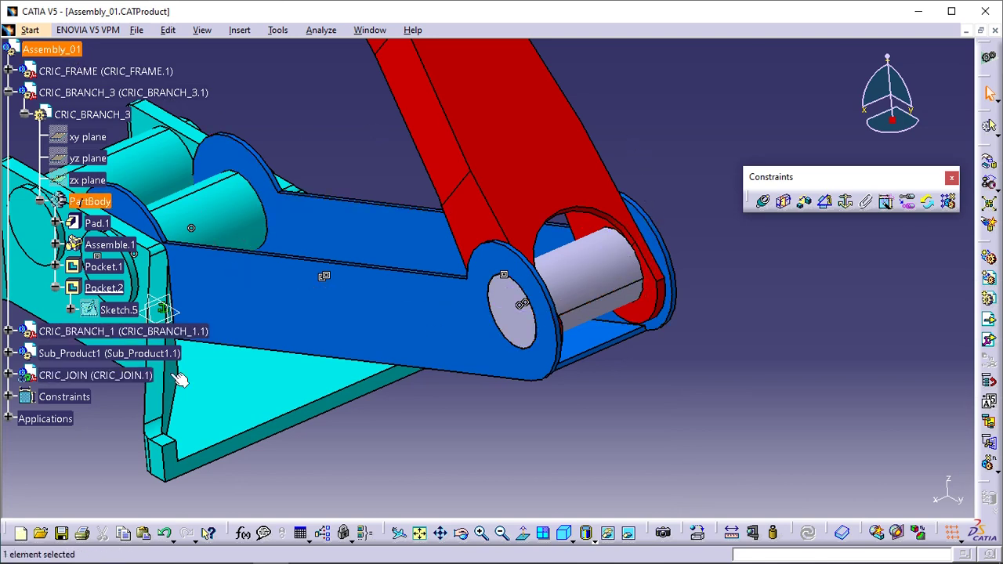
left_click(84, 381)
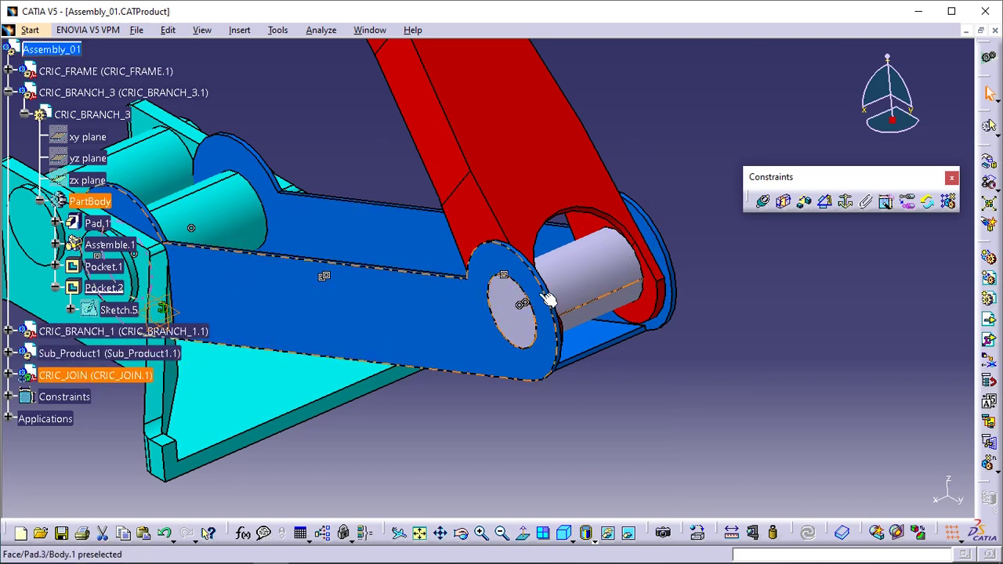
mouse_move(549, 298)
middle_mouse_down()
mouse_move(462, 296)
mouse_move(438, 282)
mouse_move(474, 235)
mouse_move(509, 290)
mouse_move(533, 302)
middle_mouse_up()
middle_click_drag(718, 344, 690, 368)
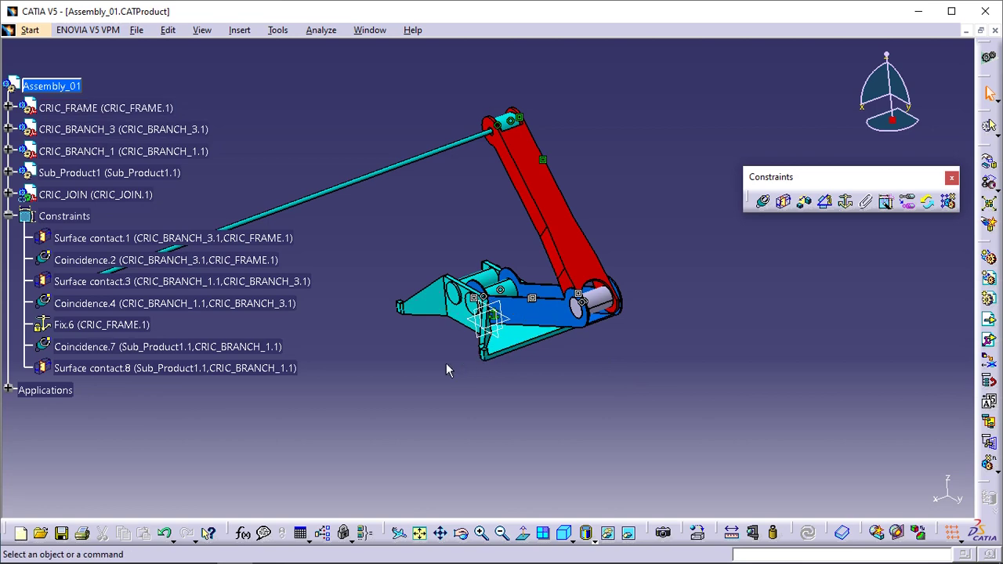
- Replace all instances of Sub_Product1 with the Sub_Product2 file and accept the impact on Coincidence.7 and Surface contact.8
middle_click_drag(447, 365, 533, 360)
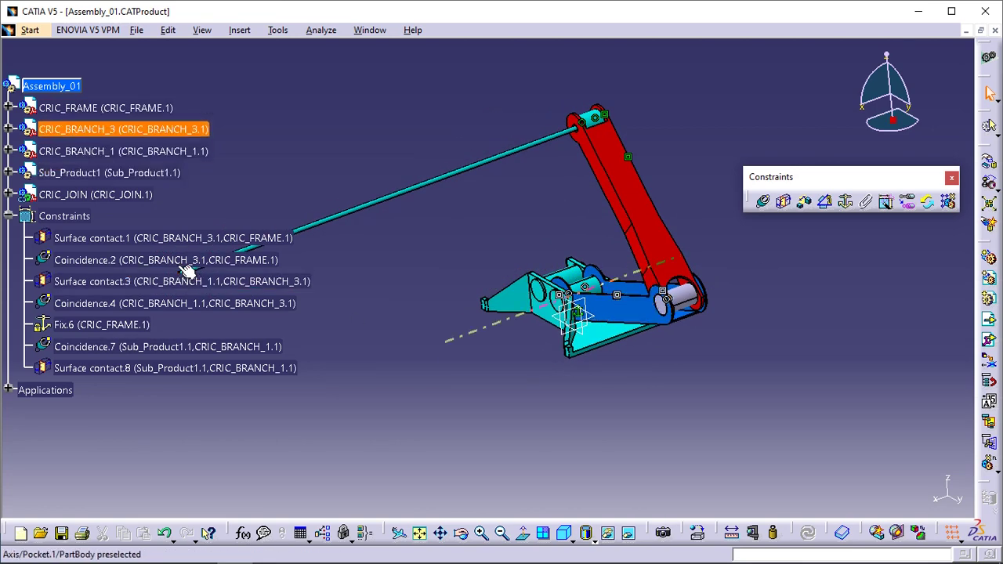
left_click(91, 176)
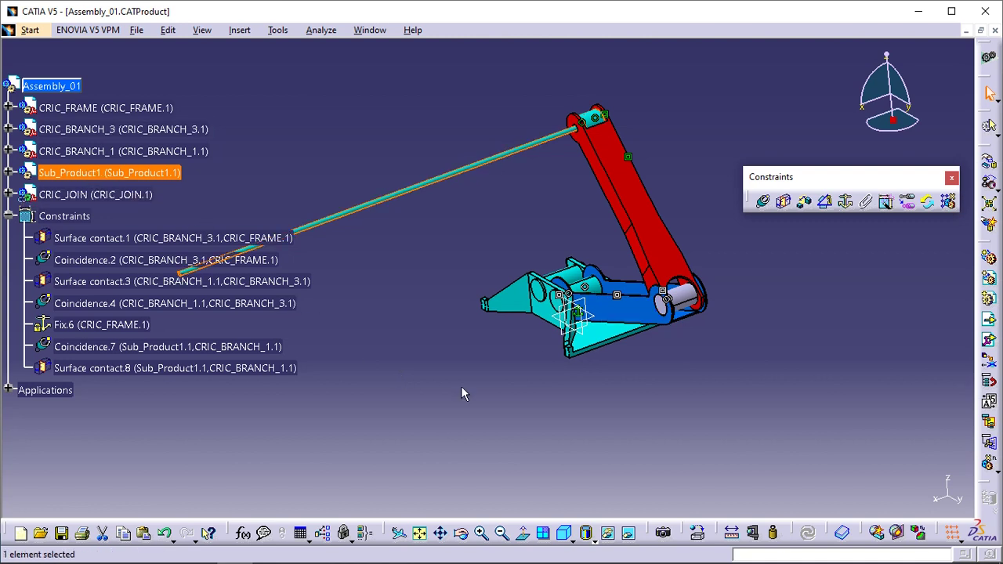
left_click(989, 362)
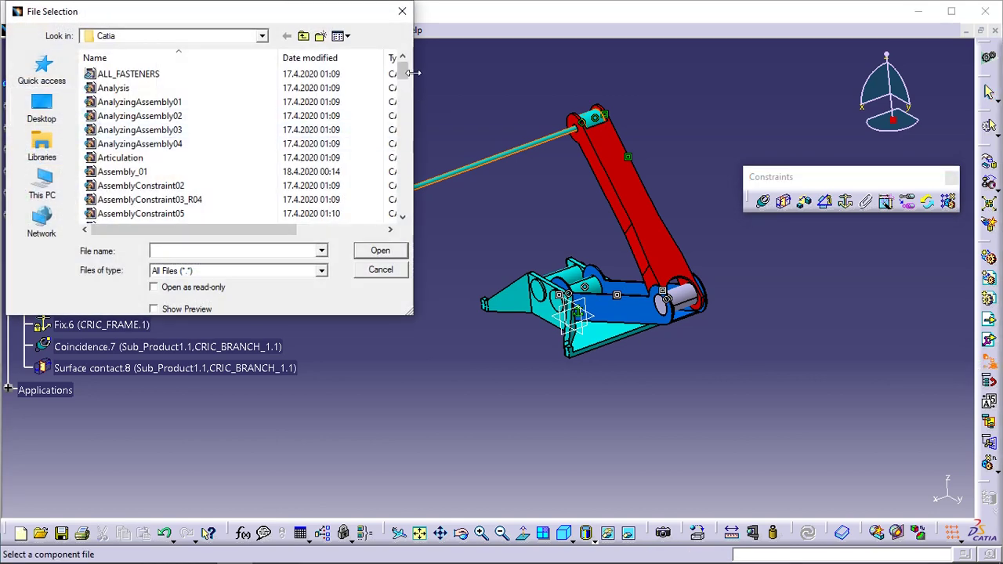
left_click_drag(403, 72, 401, 204)
left_click(151, 149)
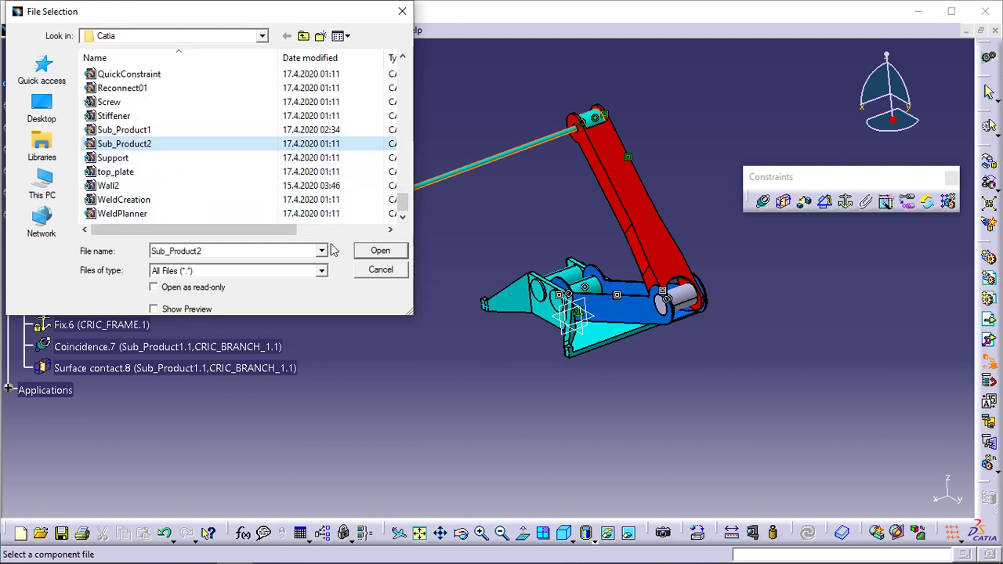
left_click(379, 251)
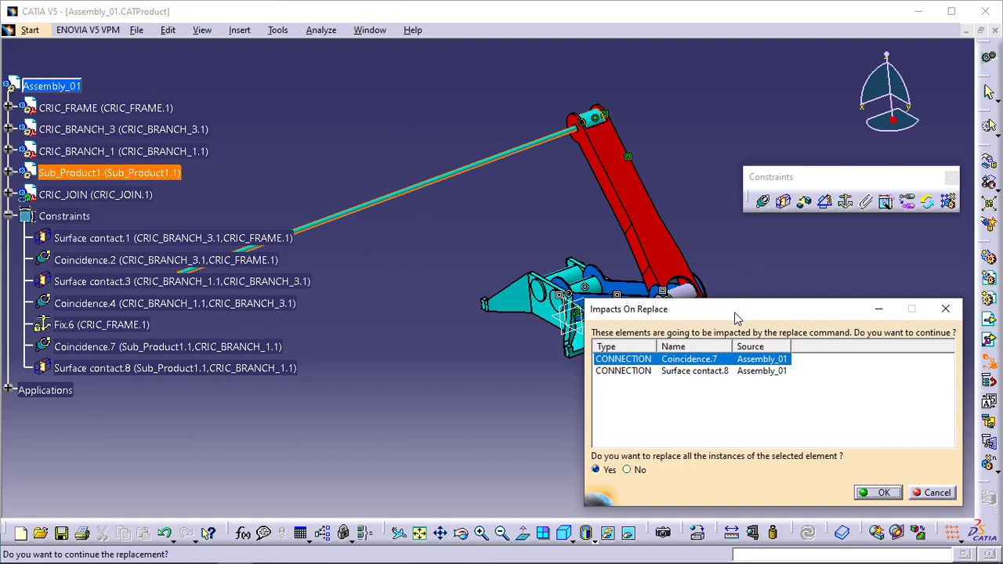
left_click_drag(732, 305, 602, 168)
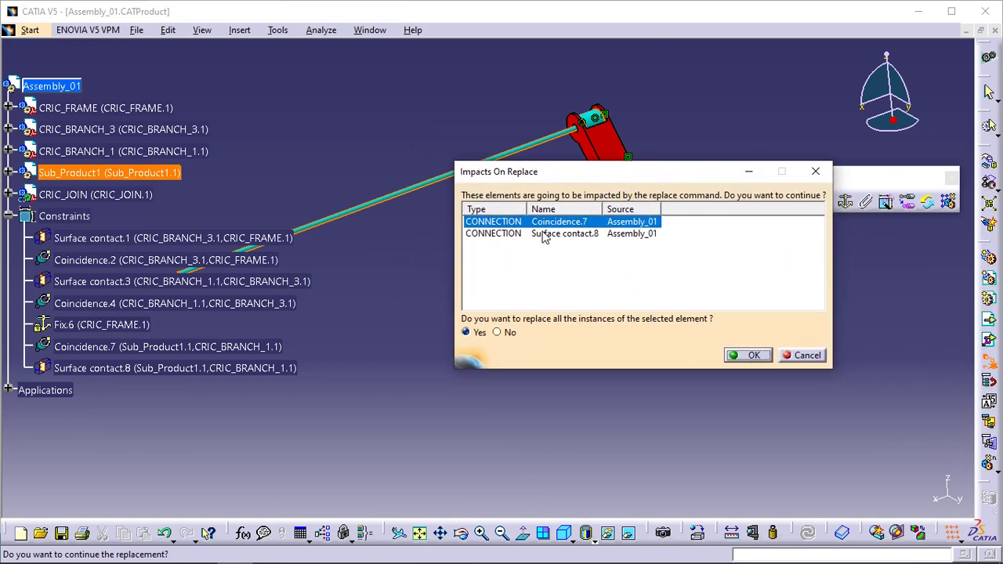
left_click(751, 357)
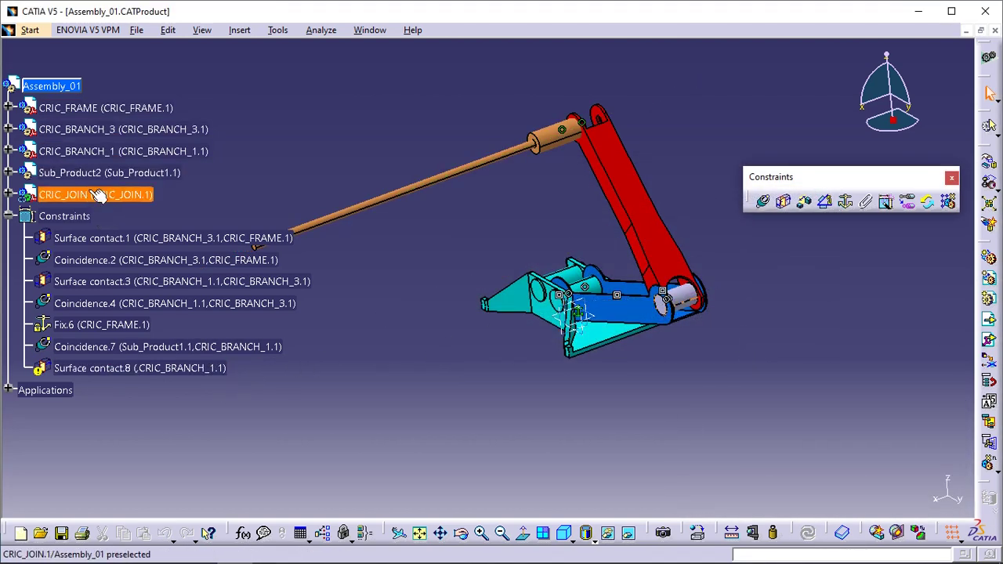
- Highlight Sub_Product2 in the assembly and inspect its placement at the end of CRIC_BRANCH_1
left_click_drag(110, 179, 260, 188)
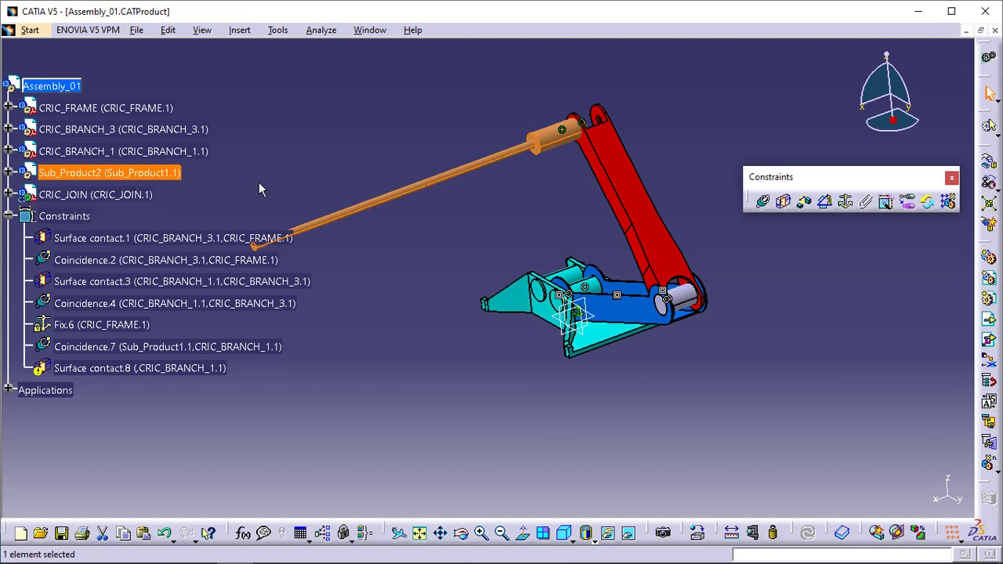
middle_click_drag(473, 226, 575, 335)
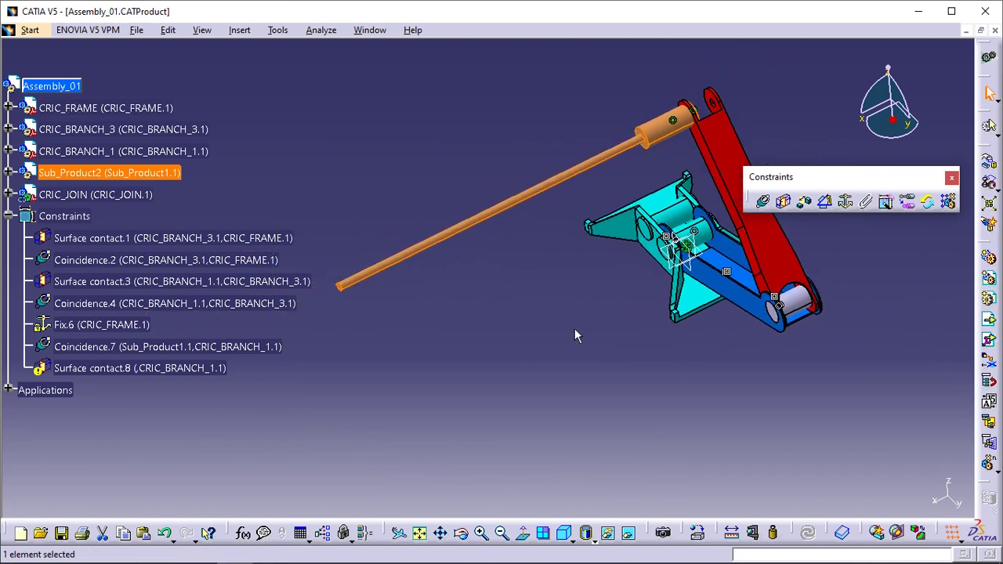
left_click(575, 336)
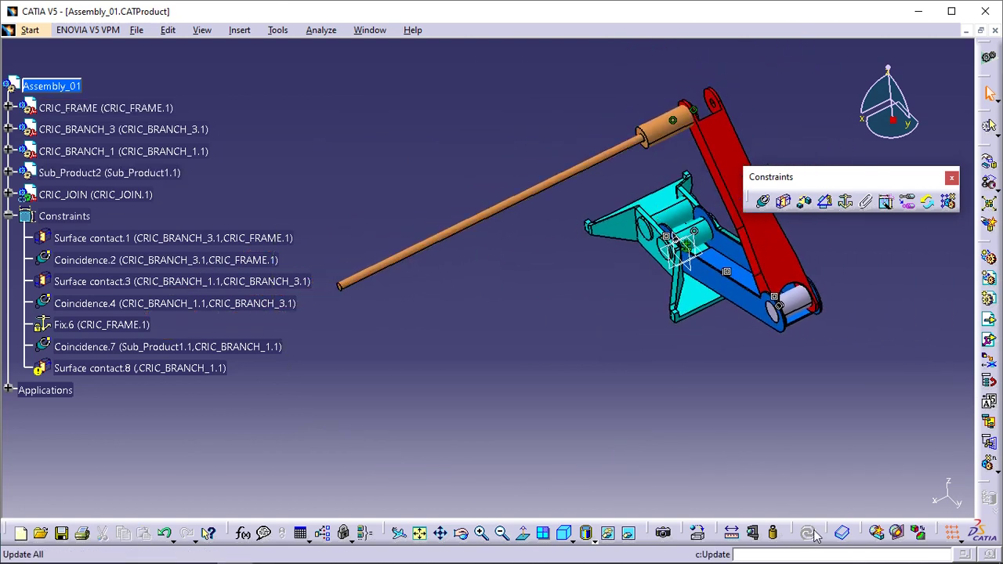
- Highlight Coincidence.7 among the constraints and inspect the placement of the replaced screw in the assembly
left_click(107, 351)
mouse_move(492, 344)
middle_mouse_down()
mouse_move(470, 347)
mouse_move(491, 387)
mouse_move(488, 351)
middle_mouse_up()
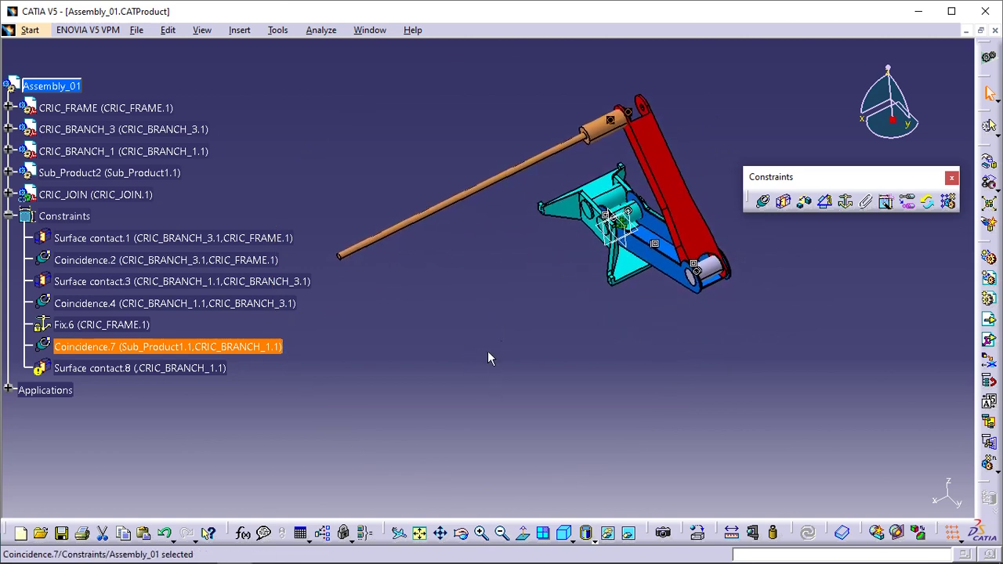
left_click(465, 369)
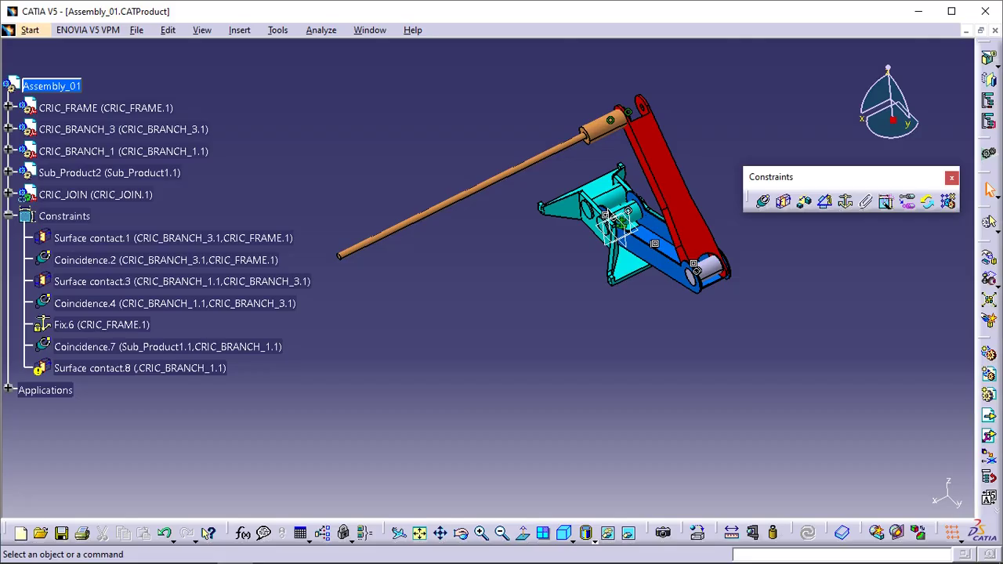
middle_click_drag(511, 268, 553, 183)
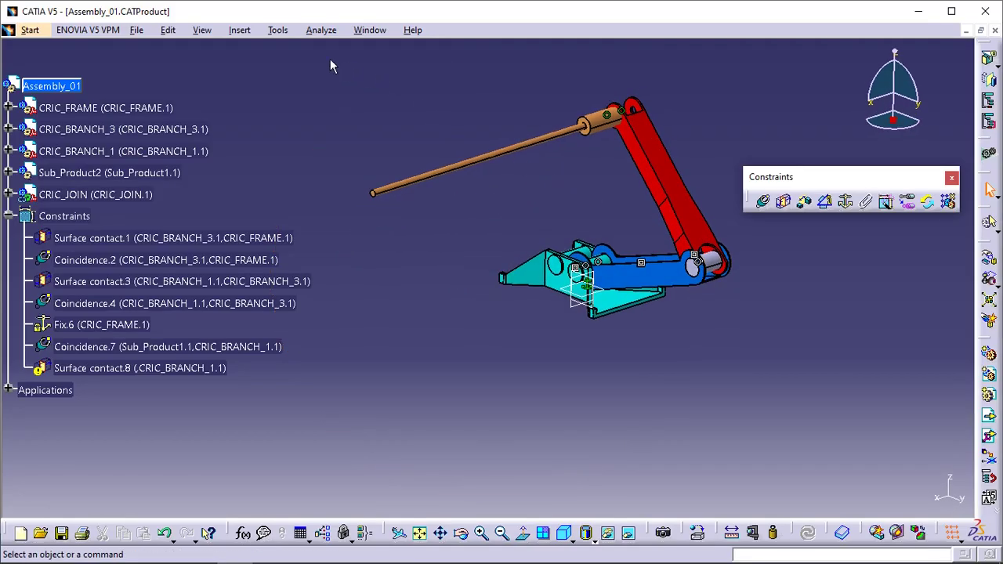
- Run a constraints analysis on Assembly_01 and examine the not constrained, broken and verified entries
left_click(319, 32)
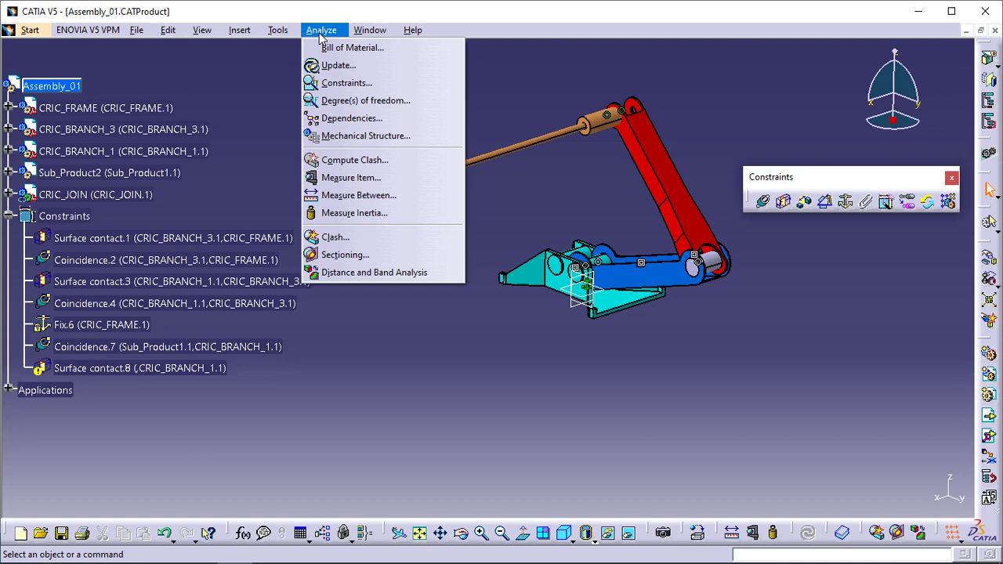
left_click(358, 81)
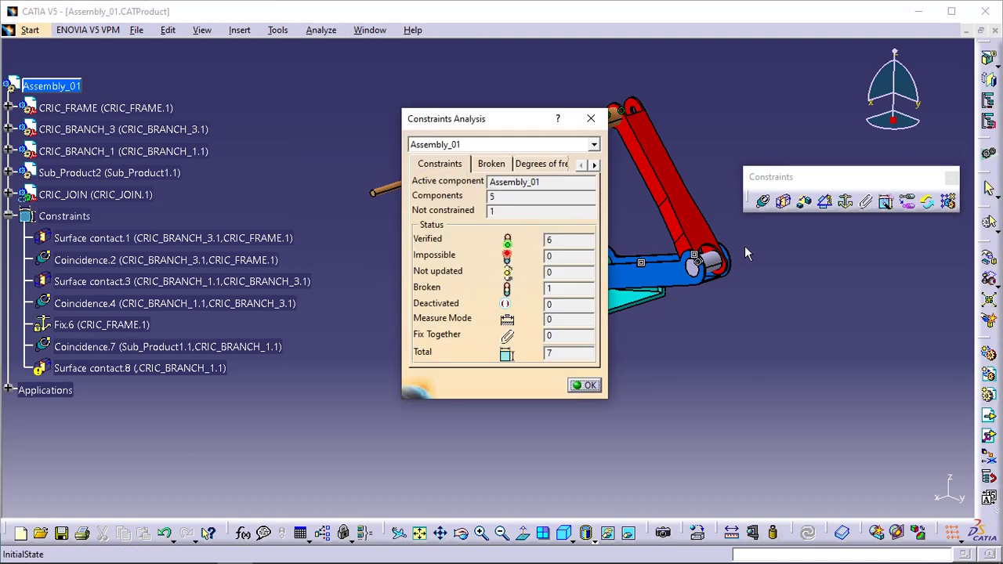
left_click_drag(526, 117, 501, 127)
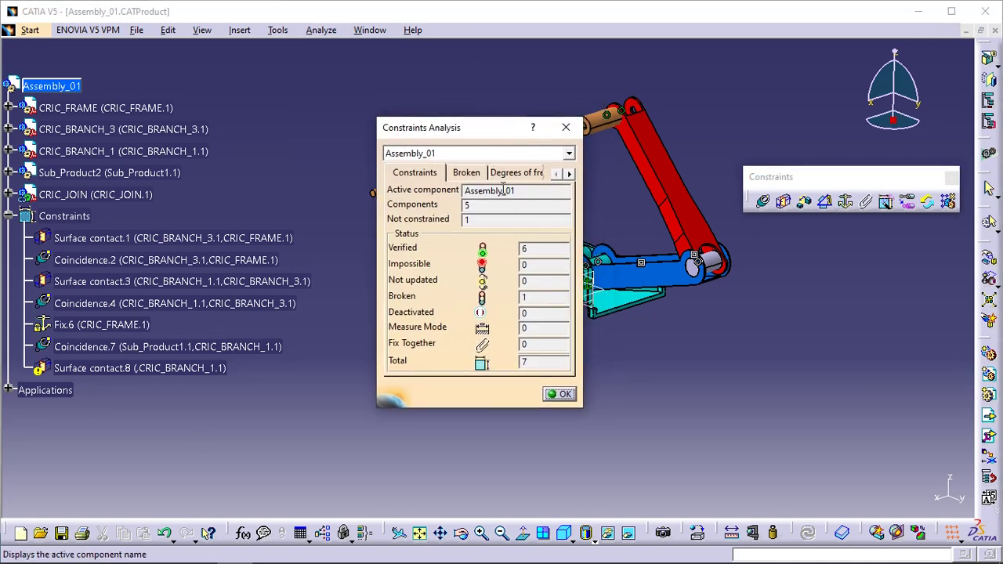
double_click(469, 219)
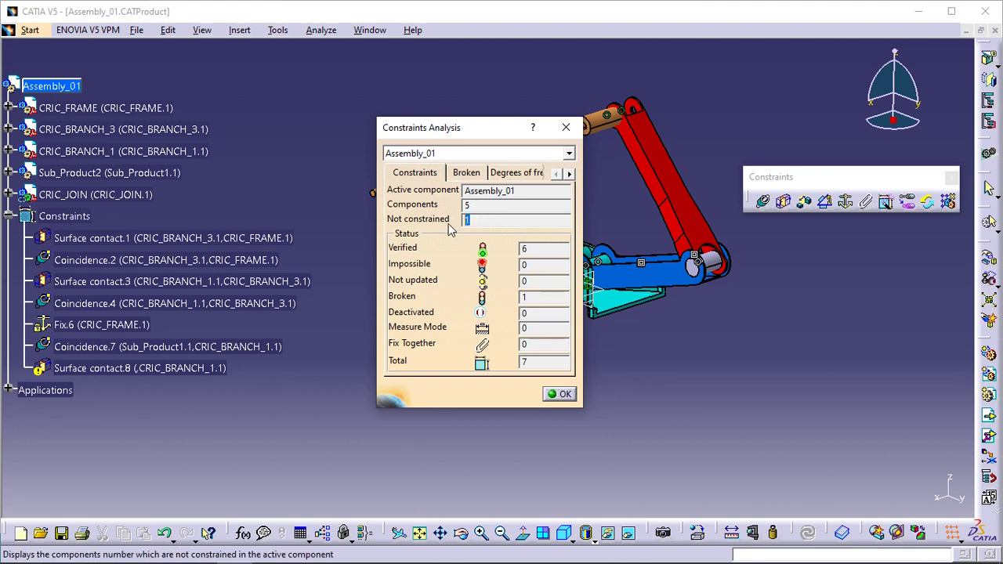
double_click(531, 297)
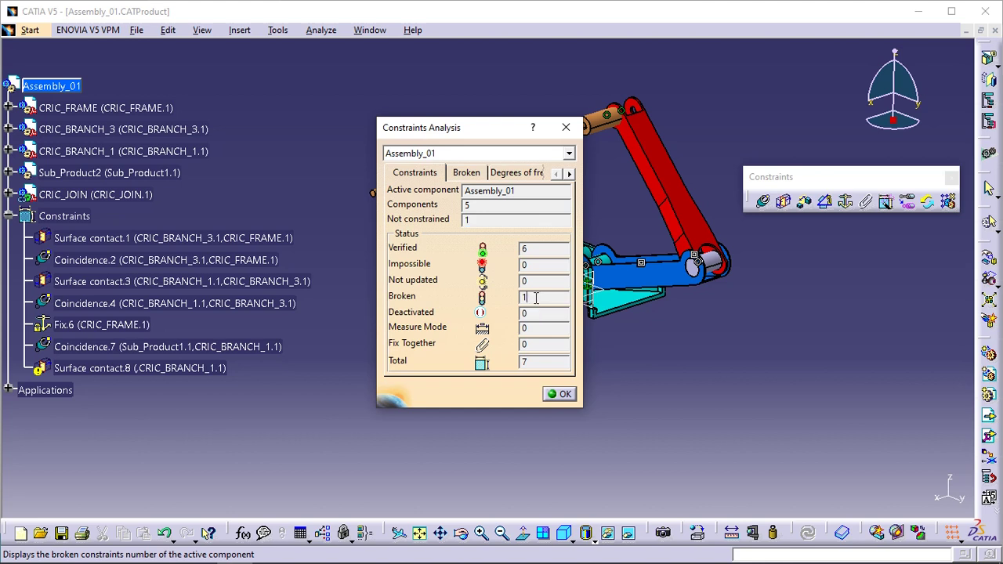
double_click(529, 248)
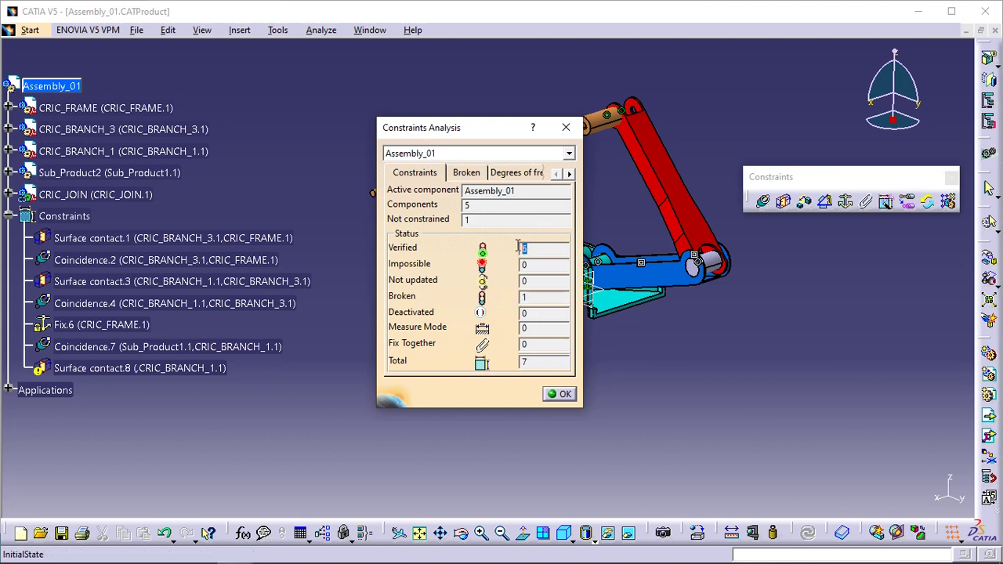
- Review the broken constraints in the analysis, locate Surface contact.8 in the tree and close the analysis
left_click(469, 175)
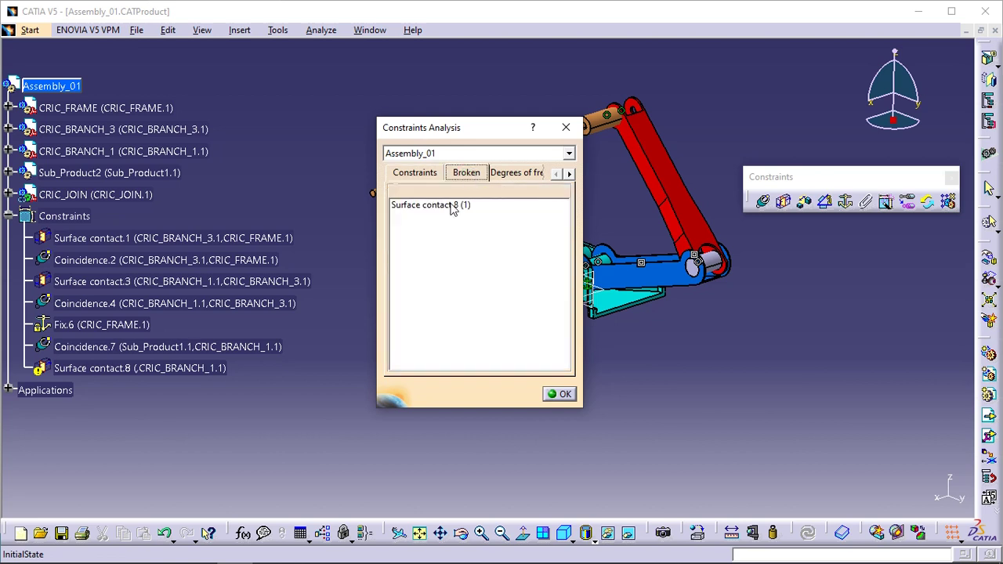
left_click(444, 205)
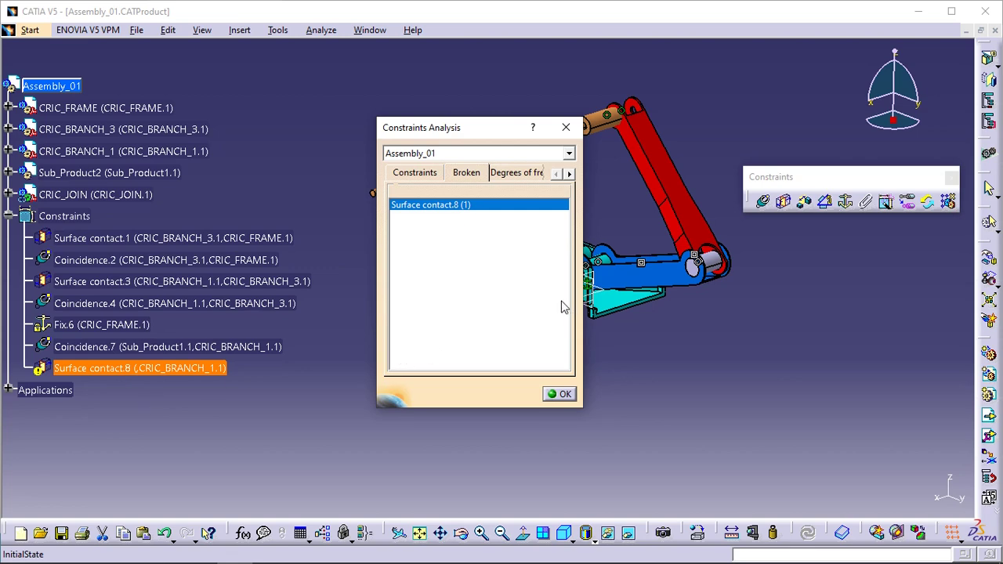
left_click_drag(448, 128, 518, 198)
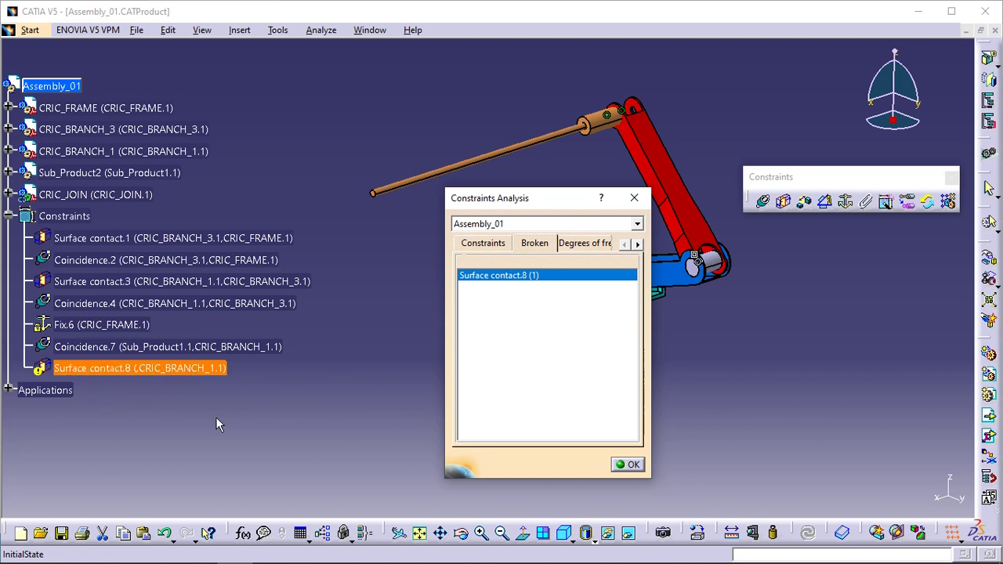
left_click(631, 465)
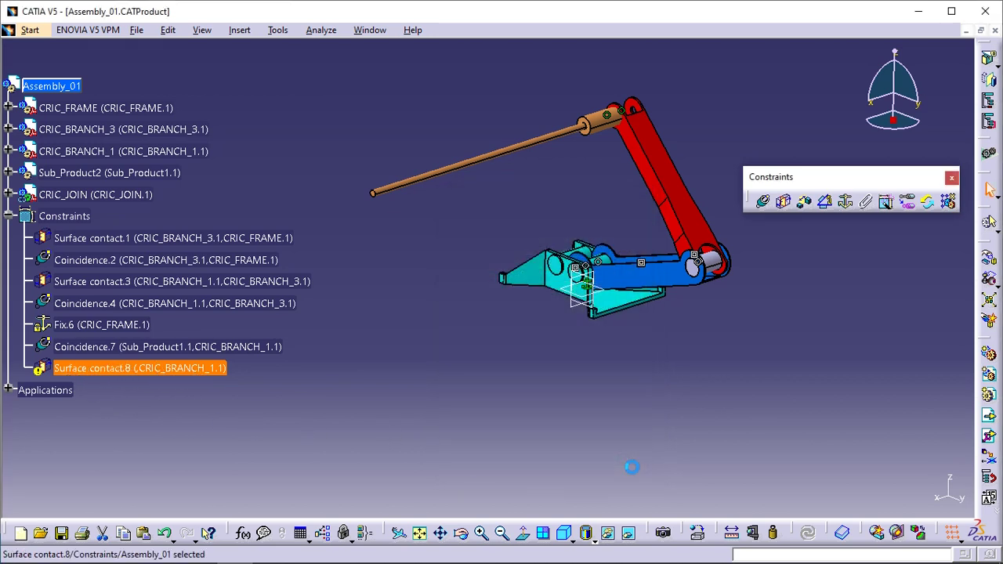
- Reconnect the disconnected supporting element of Surface contact.8 to a planar face of CRIC_SCREW_2 and accept the constraint
middle_click_drag(444, 273, 393, 289)
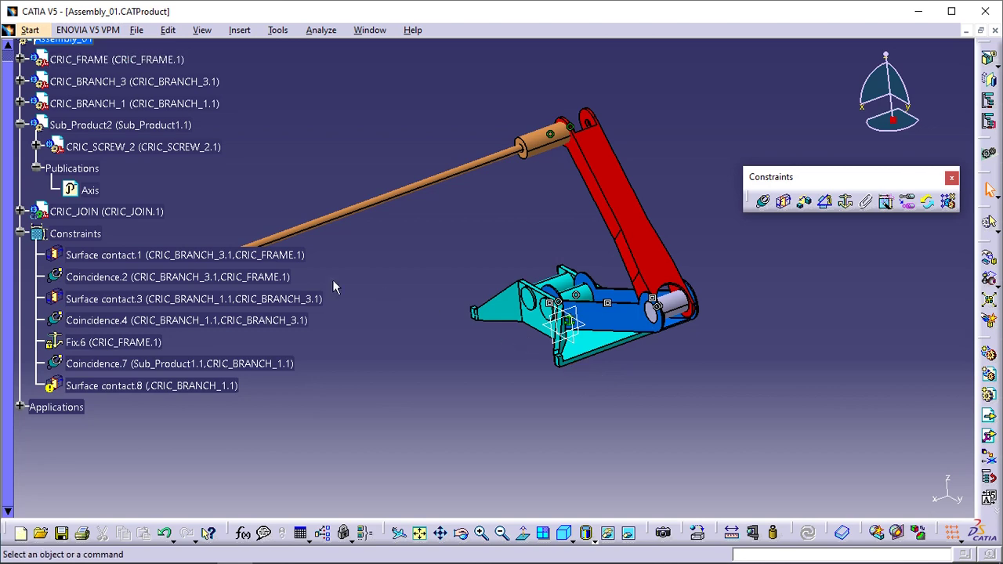
double_click(150, 386)
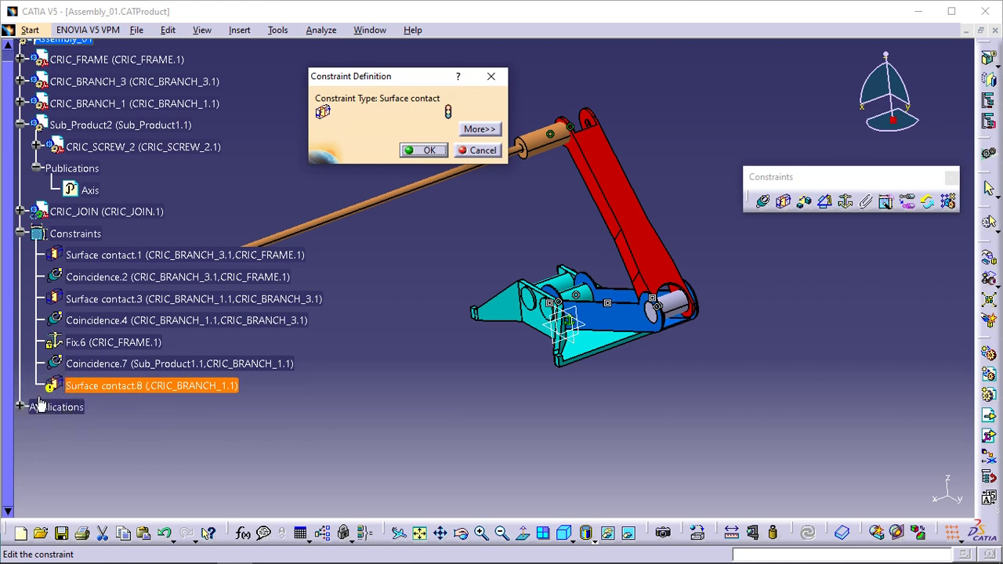
left_click_drag(429, 83, 504, 94)
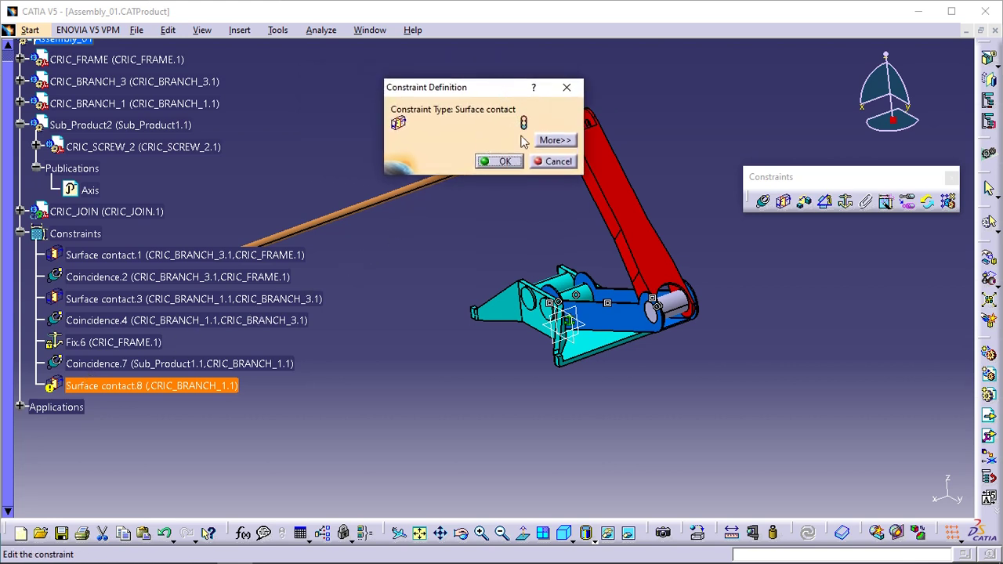
left_click(566, 140)
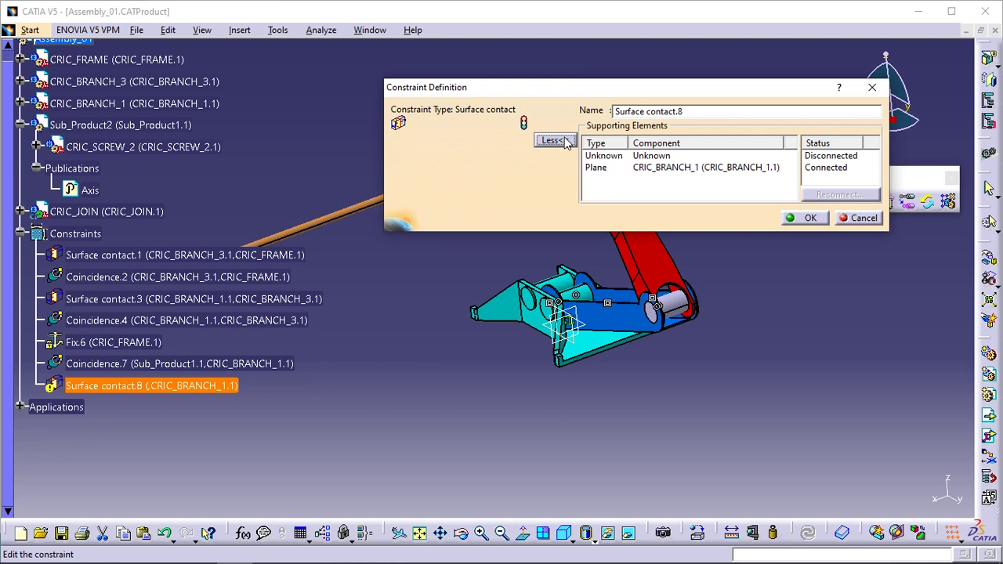
left_click_drag(600, 88, 529, 330)
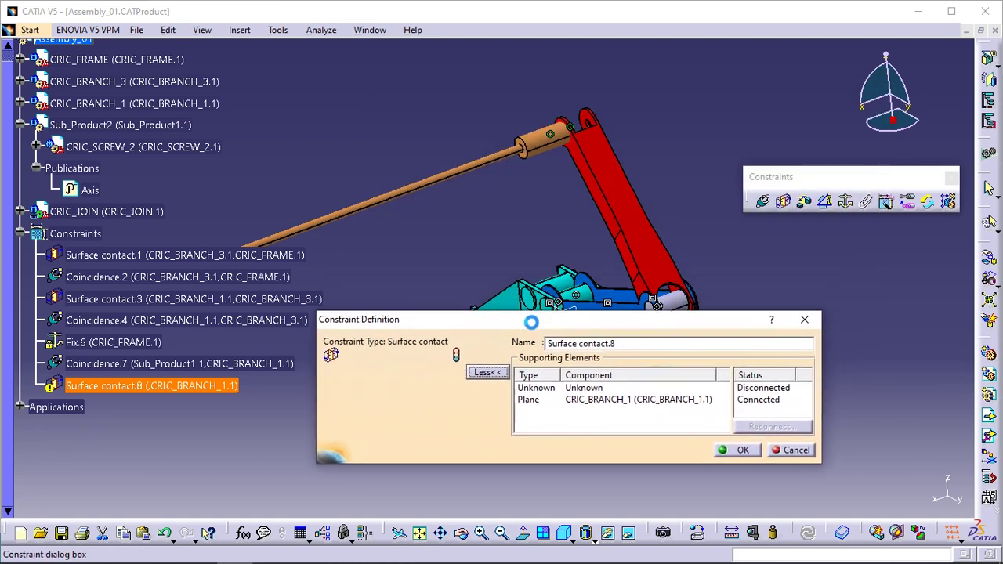
left_click(741, 392)
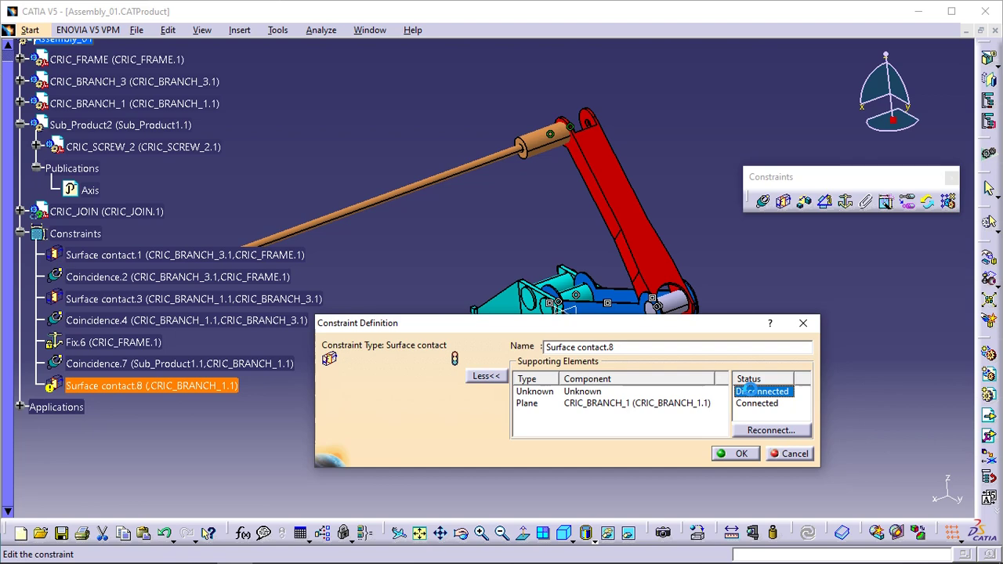
left_click(771, 430)
middle_click_drag(626, 235, 487, 188)
left_click(487, 188)
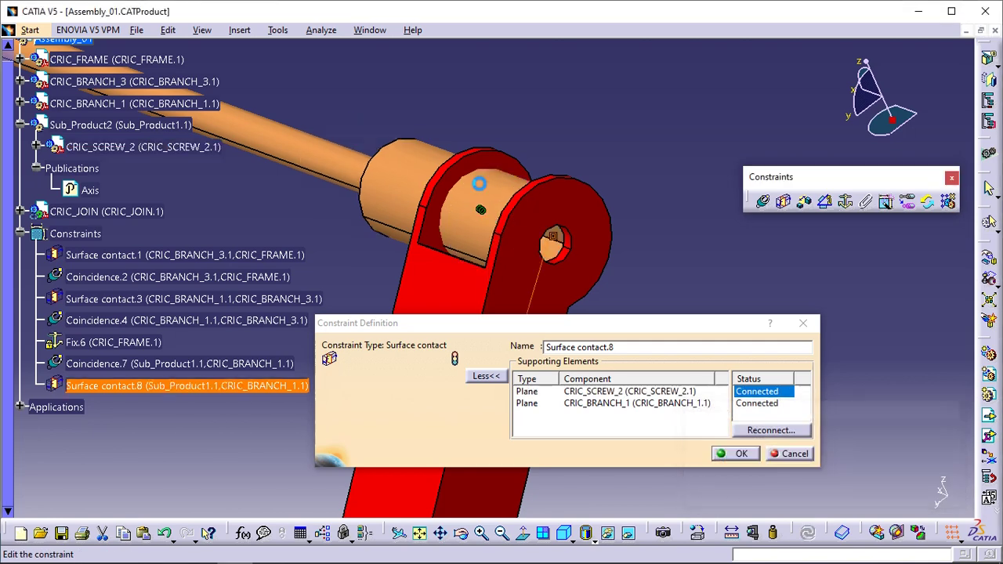
middle_click_drag(473, 240, 608, 267)
left_click(736, 454)
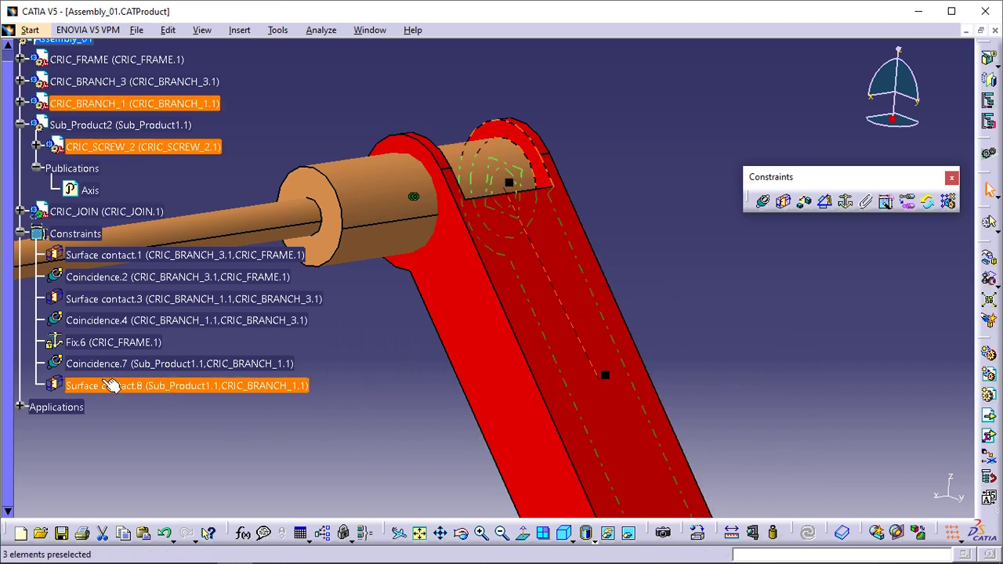
- Highlight Surface contact.8 and inspect how the screw sits against CRIC_BRANCH_1
left_click(215, 386)
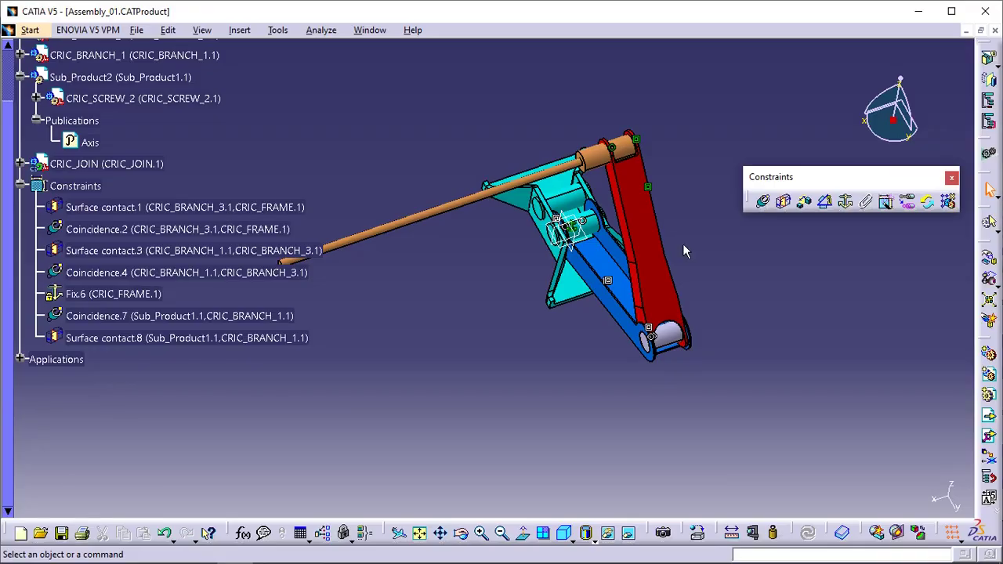
middle_click_drag(683, 243, 678, 182)
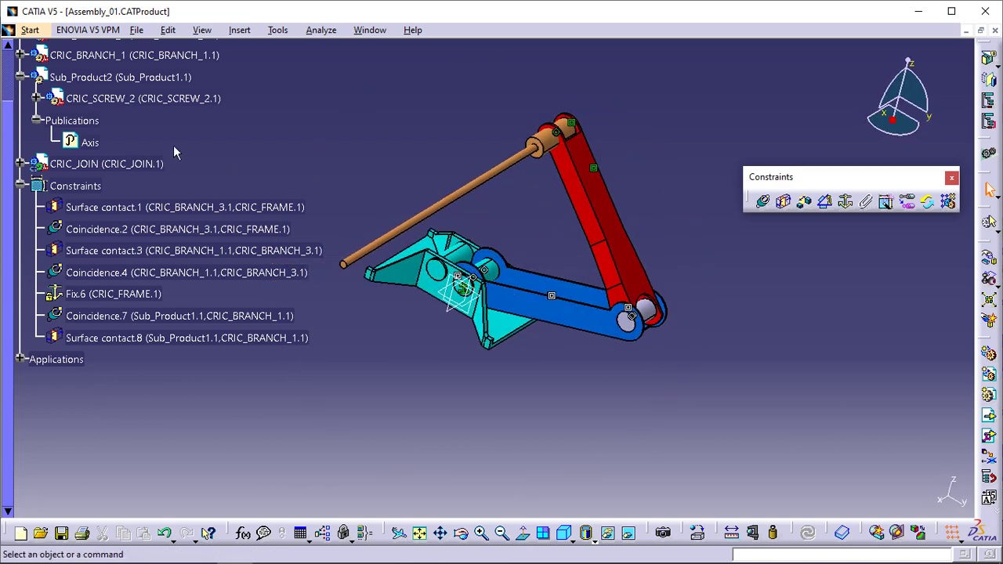
scroll(151, 135, "up", 3)
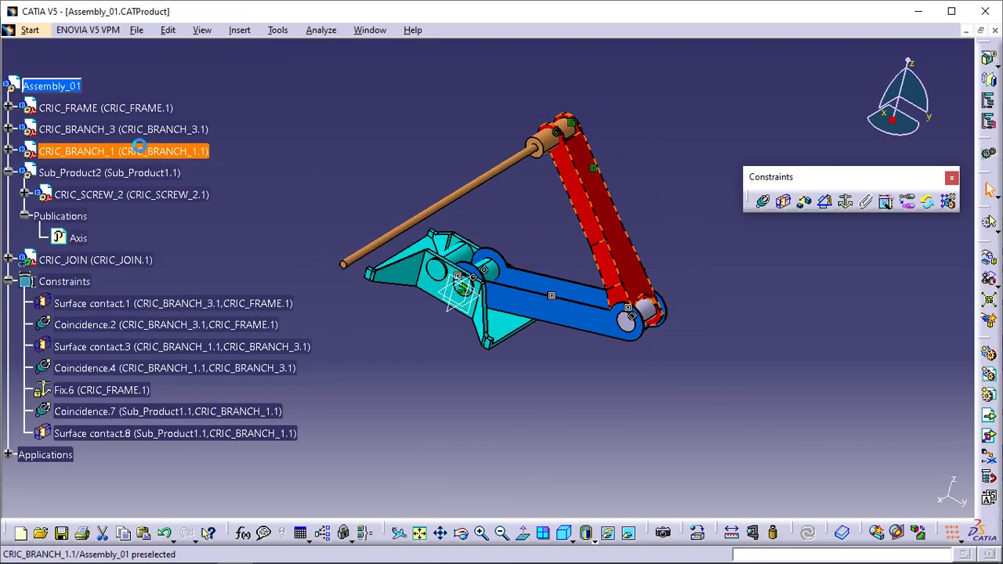
- Compute a clash between CRIC_BRANCH_1 and Sub_Product2
left_click(149, 151)
left_click(323, 32)
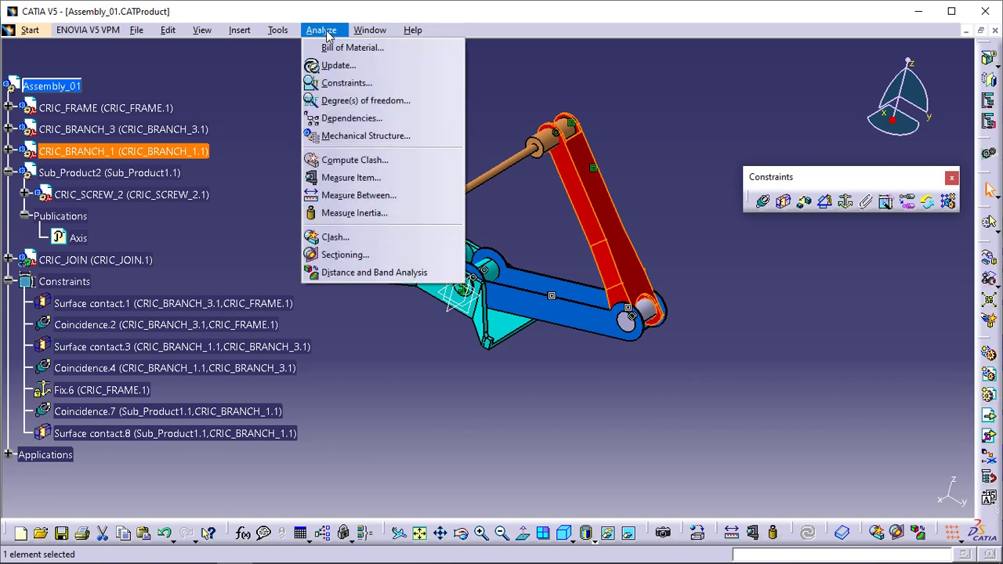
left_click(361, 161)
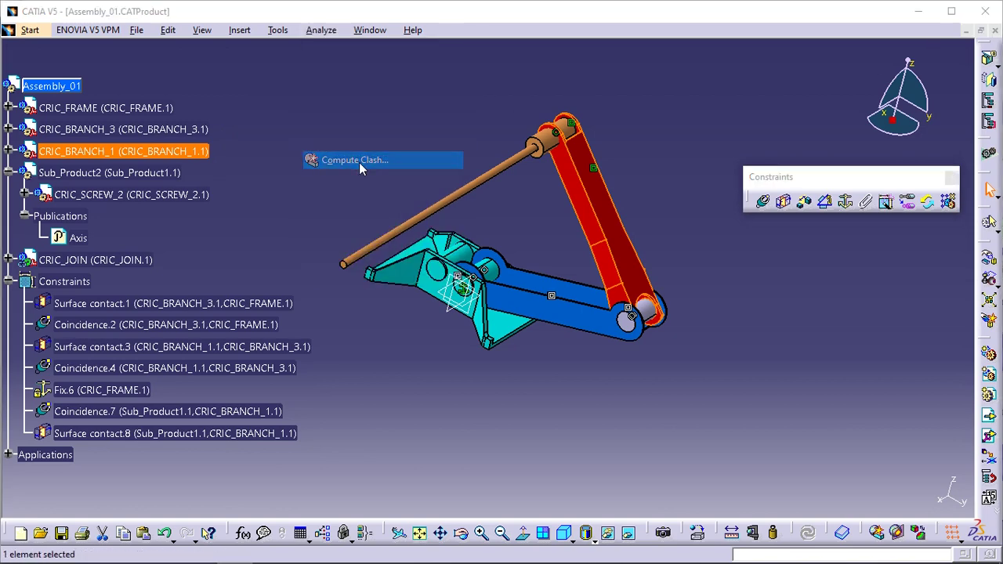
left_click_drag(744, 360, 728, 251)
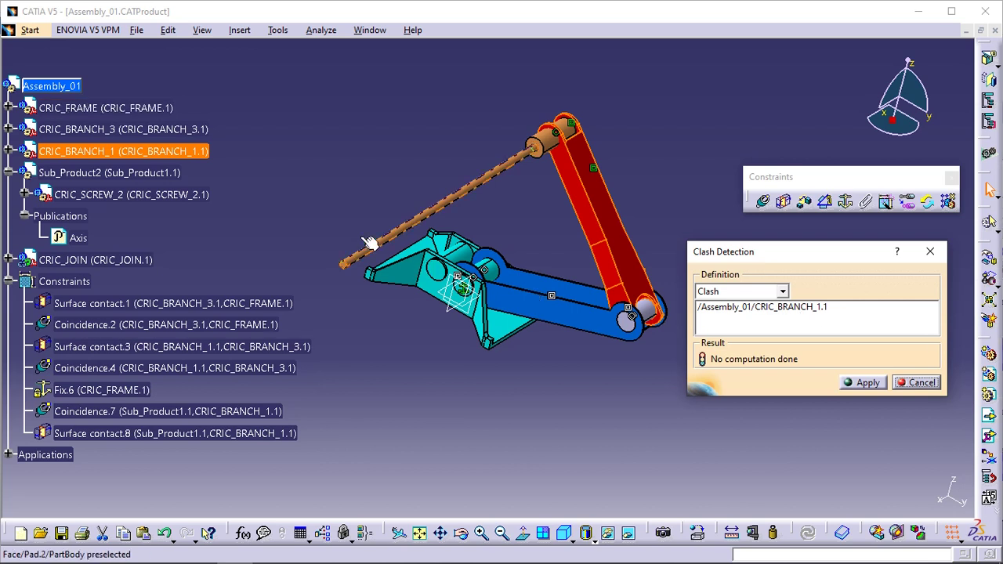
left_click(149, 174)
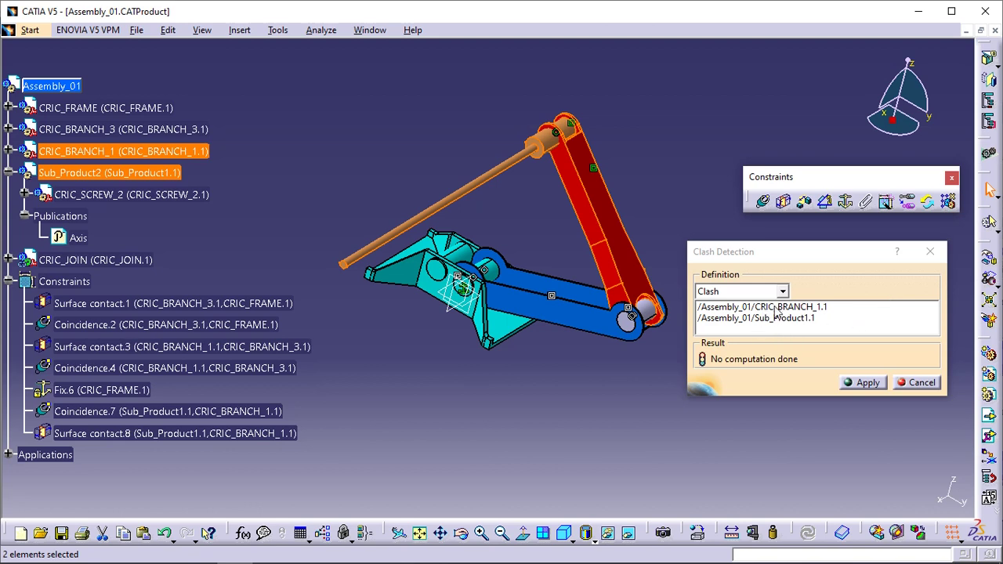
left_click(868, 387)
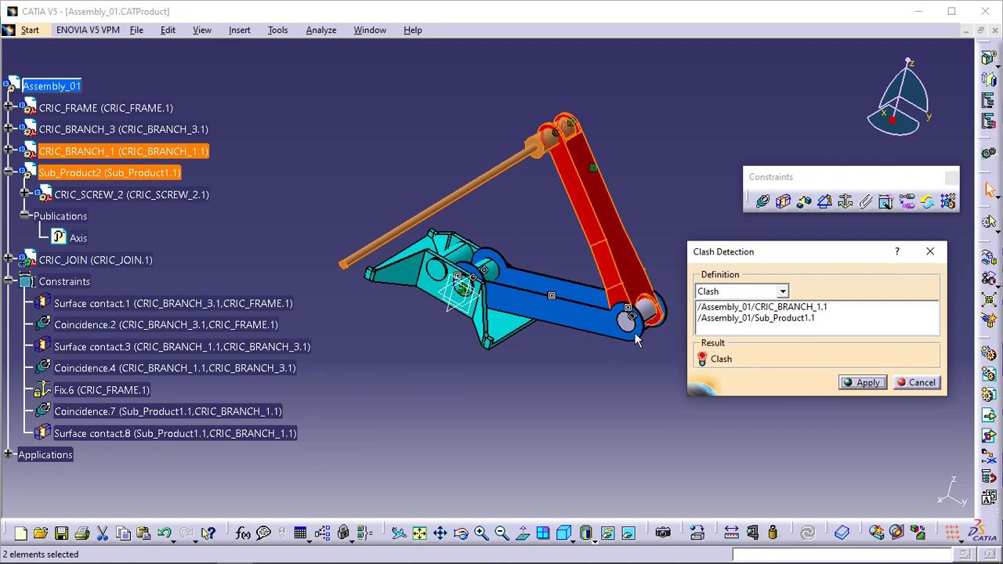
- Inspect the clash contours between the screw's cylinder and CRIC_BRANCH_1's fork, and close the clash detection
middle_click_drag(636, 339, 505, 231)
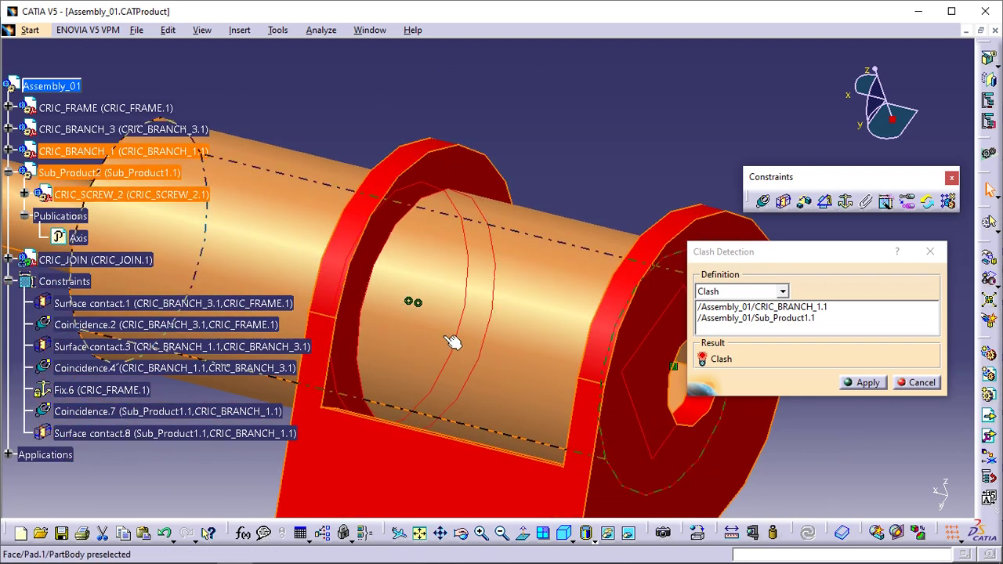
middle_click_drag(452, 341, 669, 376, "ctrl")
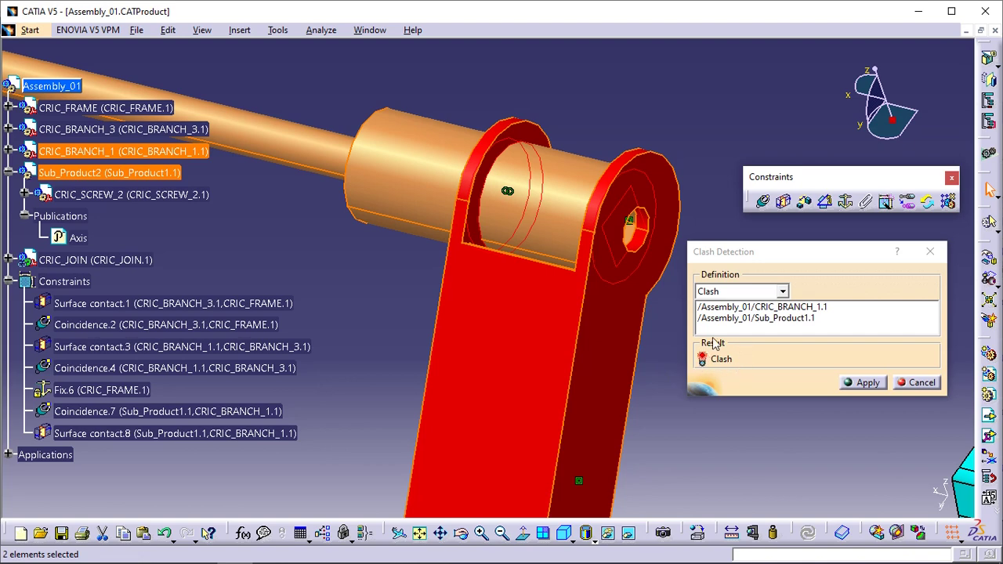
left_click(921, 383)
- Edit CRIC_SCREW_2 in place and set the length of its 20 mm diameter cylinder pad to 20 mm
middle_click_drag(608, 372, 334, 394)
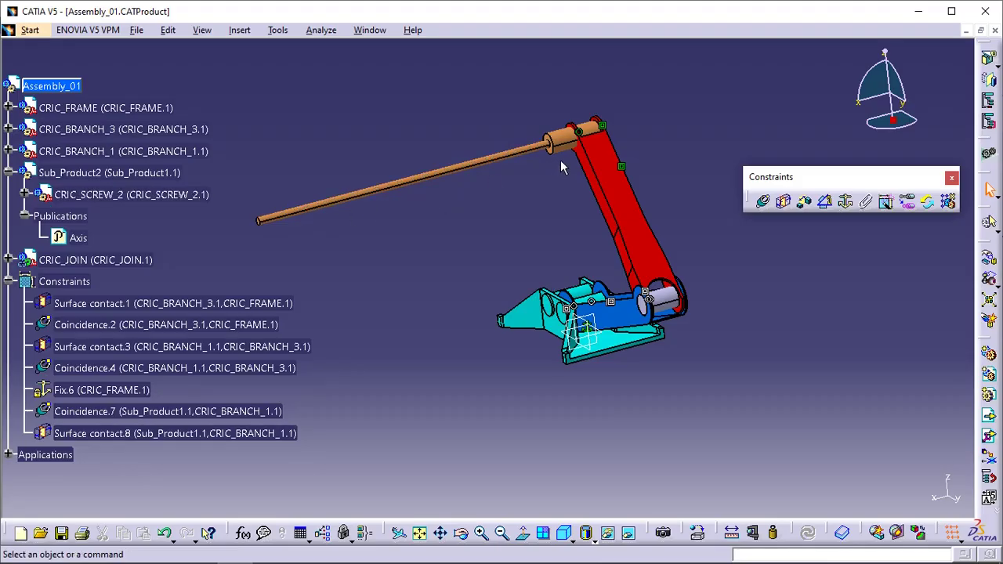
double_click(568, 143)
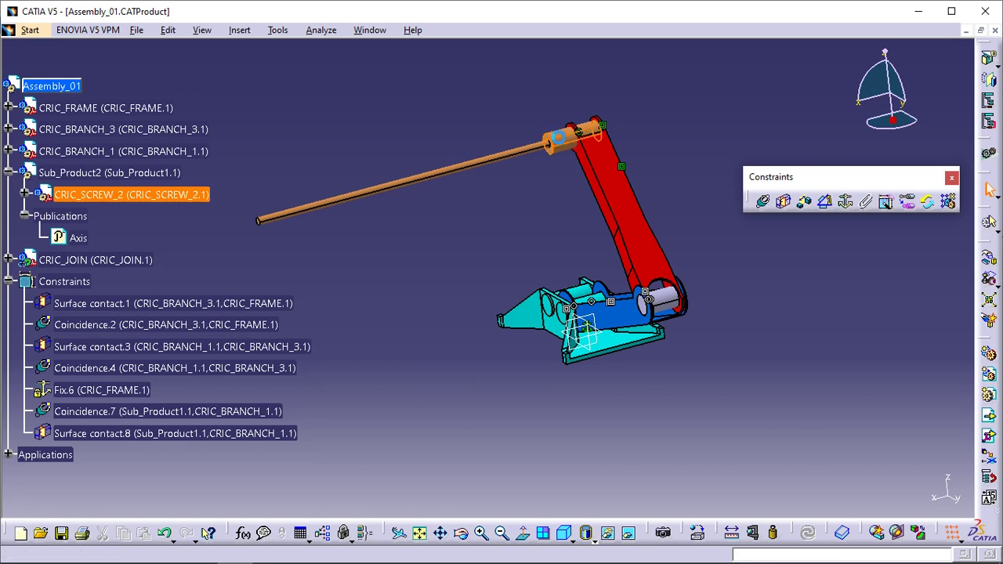
middle_click_drag(542, 213, 517, 221)
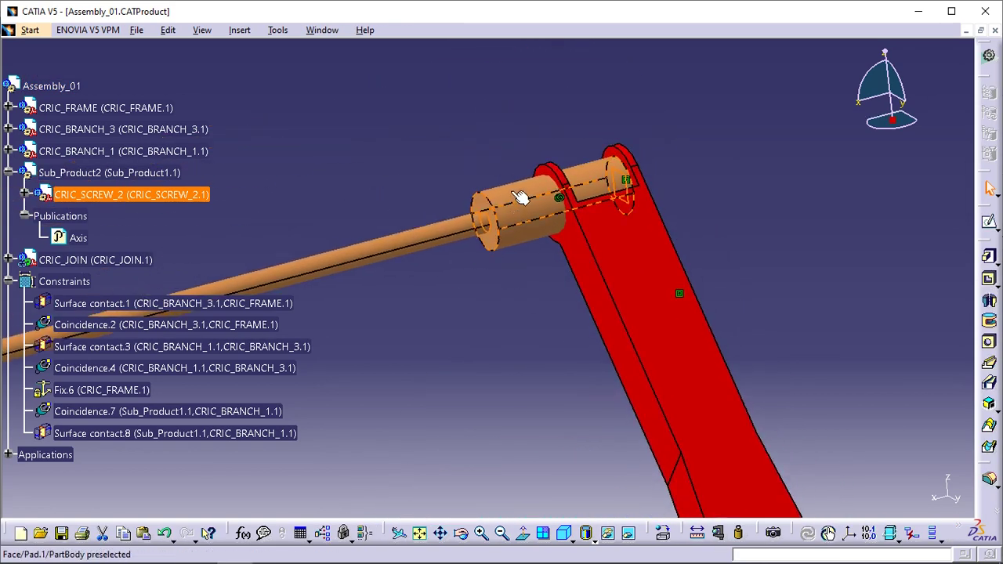
double_click(511, 192)
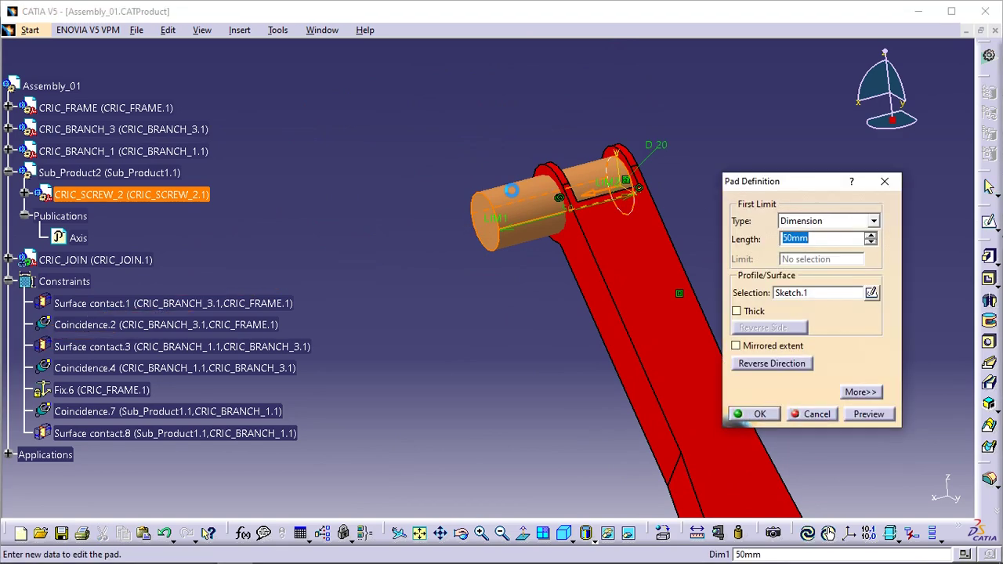
middle_click_drag(497, 279, 361, 274)
double_click(823, 236)
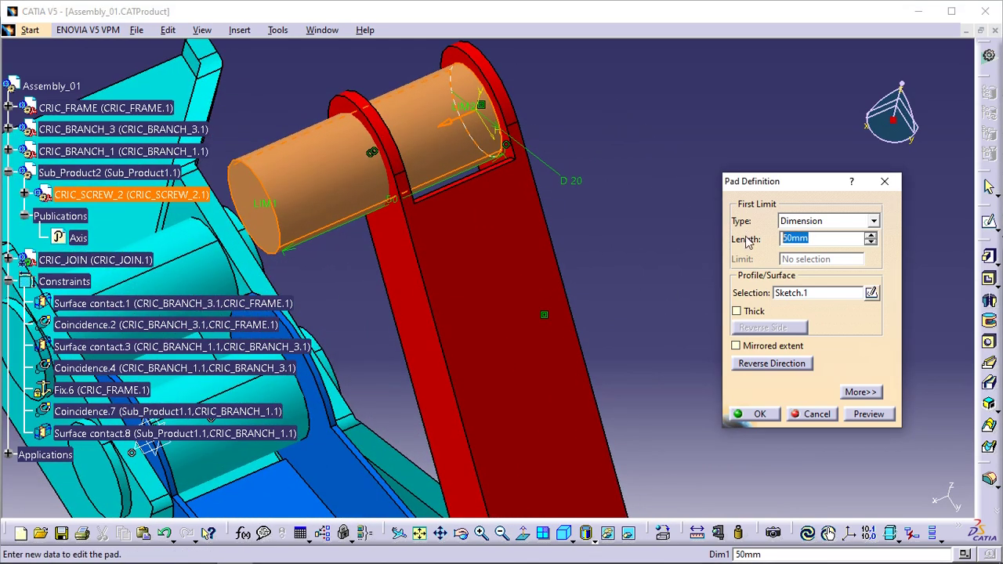
type("20")
left_click(758, 416)
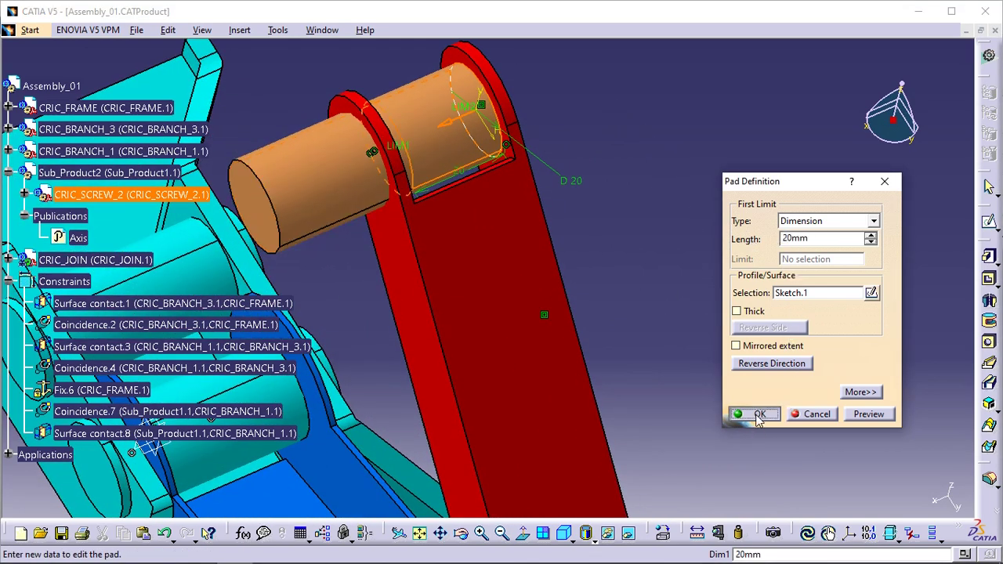
middle_click_drag(604, 287, 551, 290)
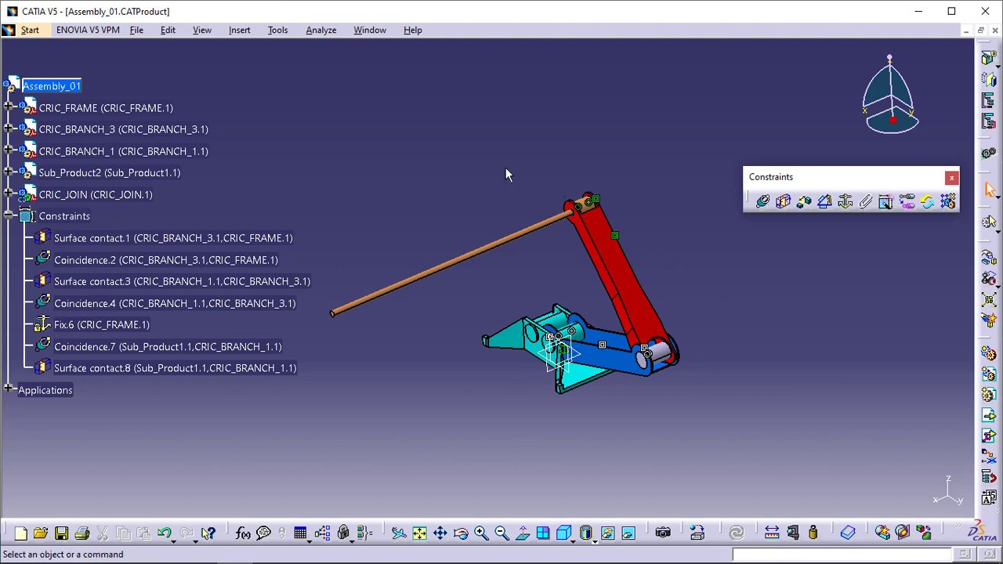
- Apply a 3D explode to Assembly_01 at all levels without a fixed product, and dismiss the compass information
left_click(90, 92)
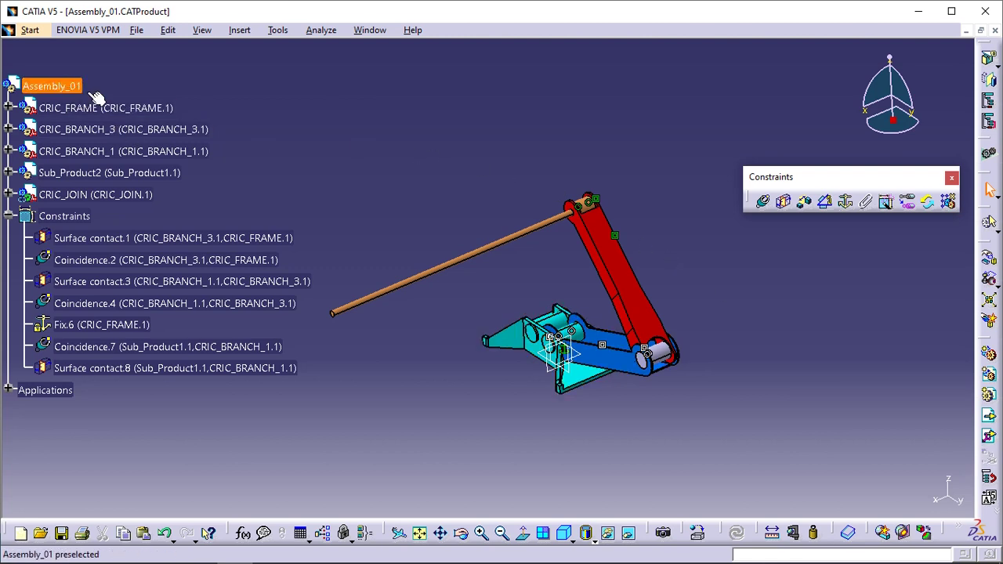
left_click(990, 306)
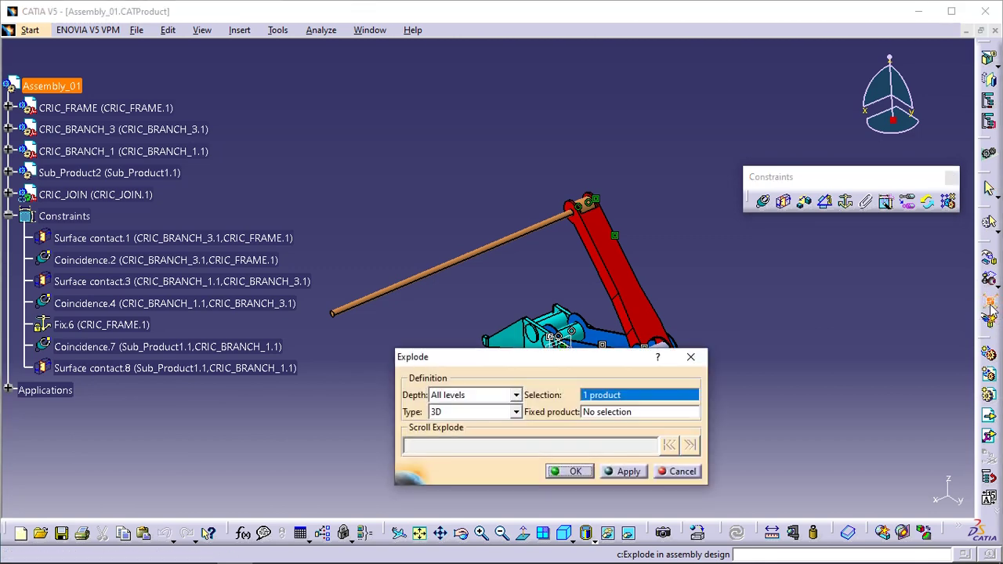
left_click_drag(601, 361, 250, 354)
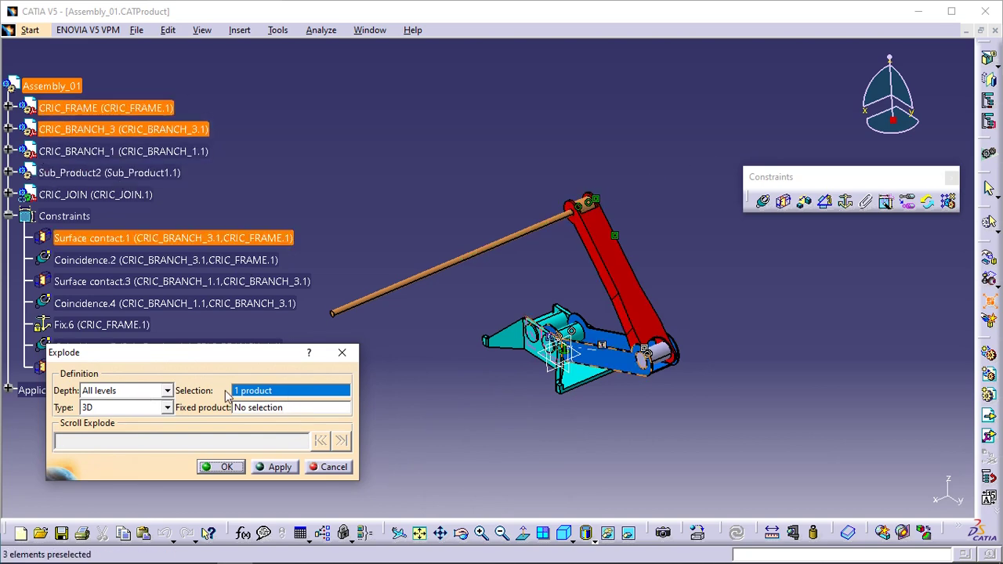
left_click(163, 392)
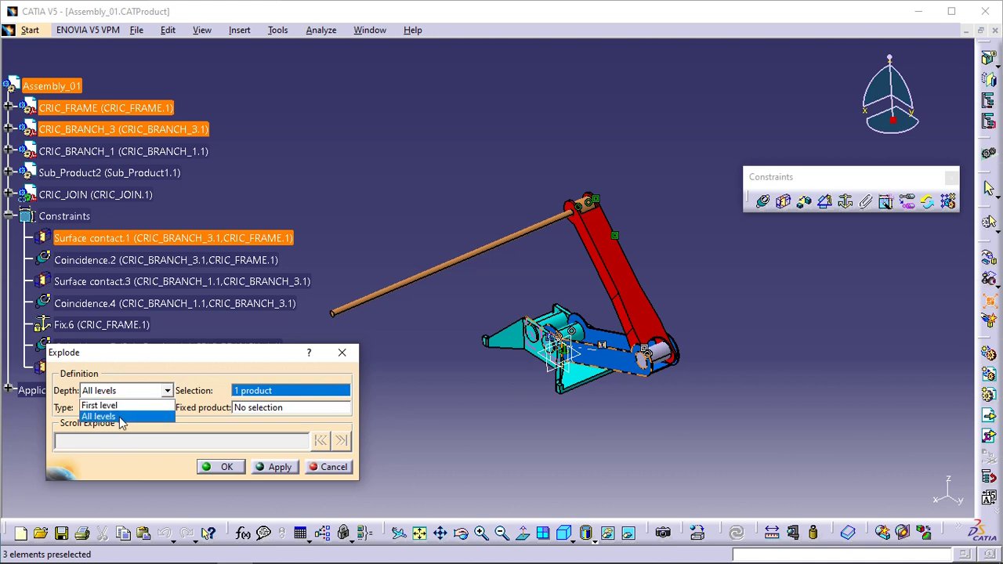
left_click(118, 417)
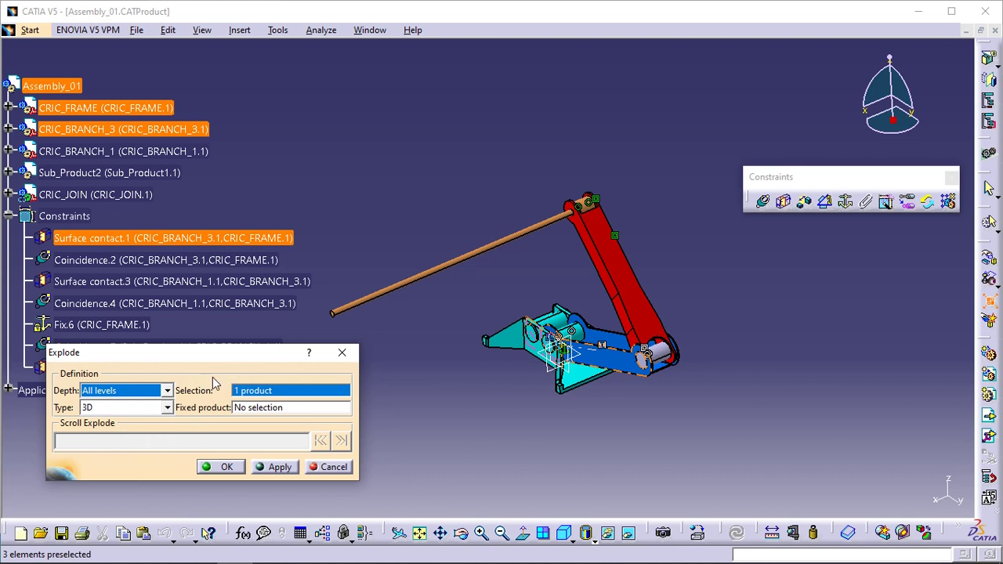
left_click(168, 408)
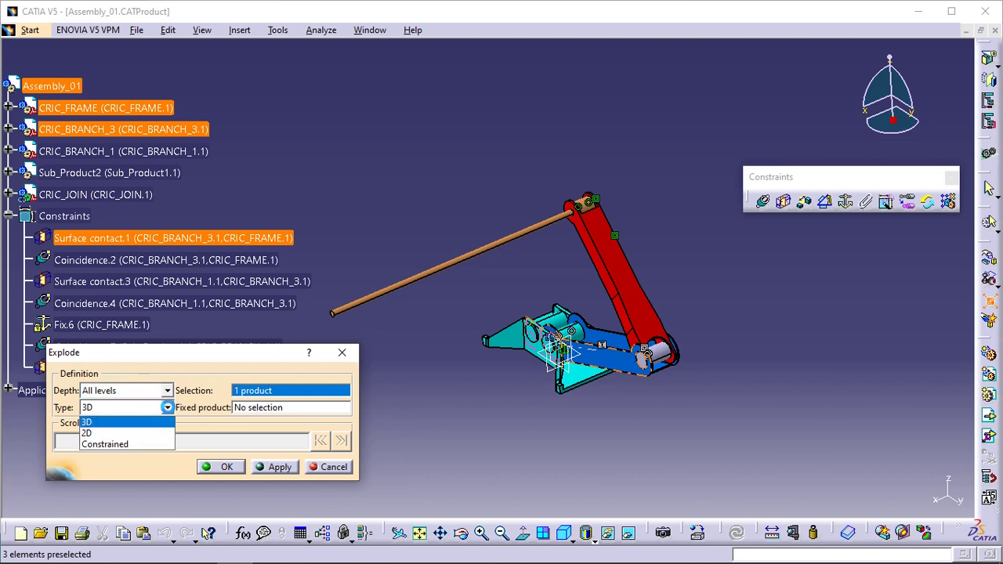
left_click(116, 422)
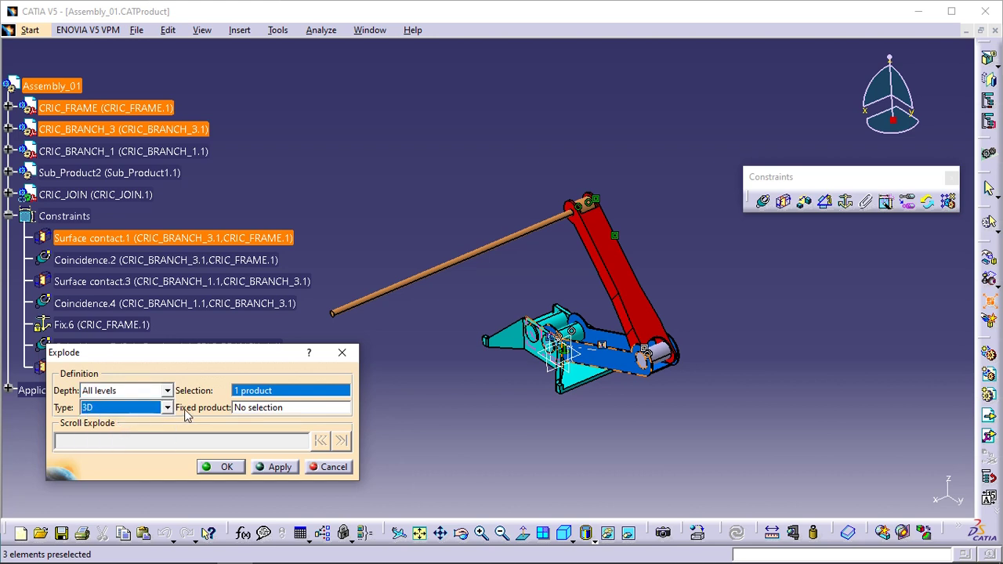
left_click(279, 467)
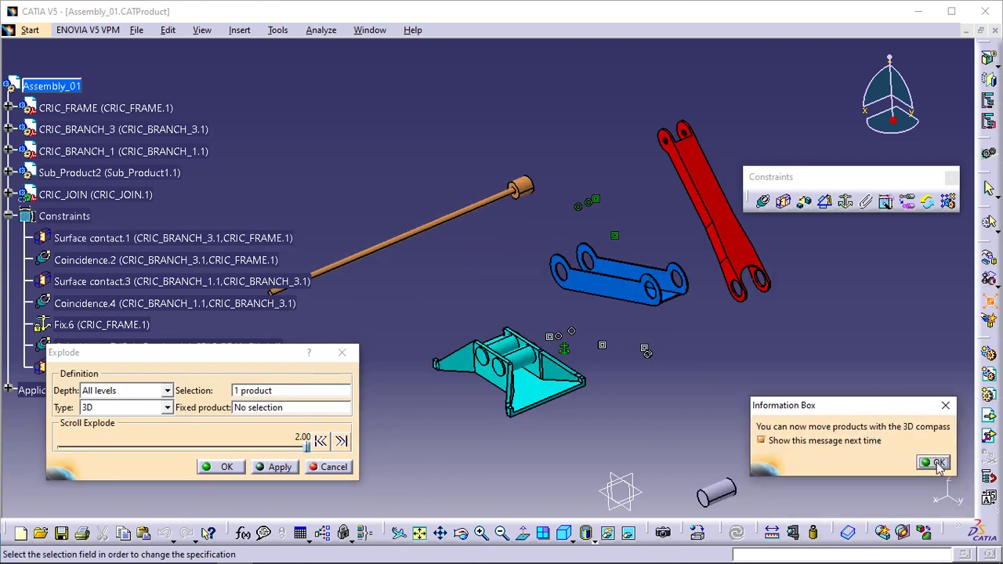
left_click(937, 463)
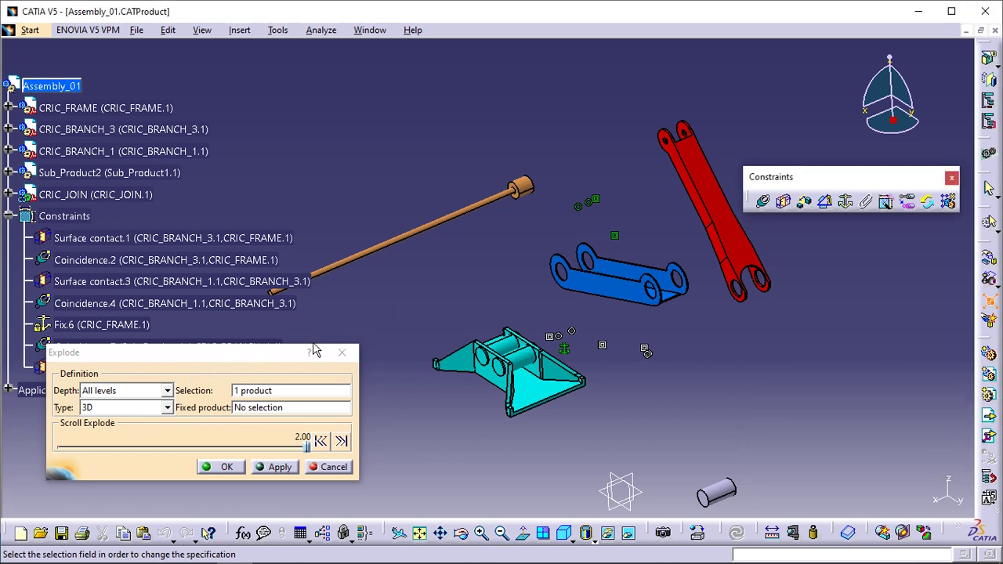
- Reduce the scroll explode value of the exploded assembly to 0.60
left_click_drag(240, 357, 259, 373)
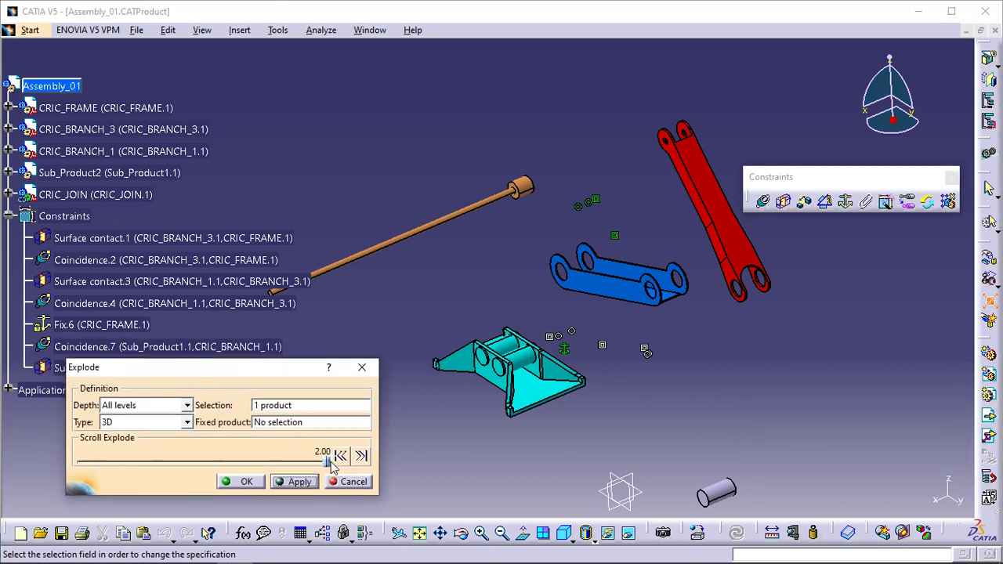
mouse_move(330, 462)
left_mouse_down()
mouse_move(78, 464)
mouse_move(333, 464)
left_mouse_up()
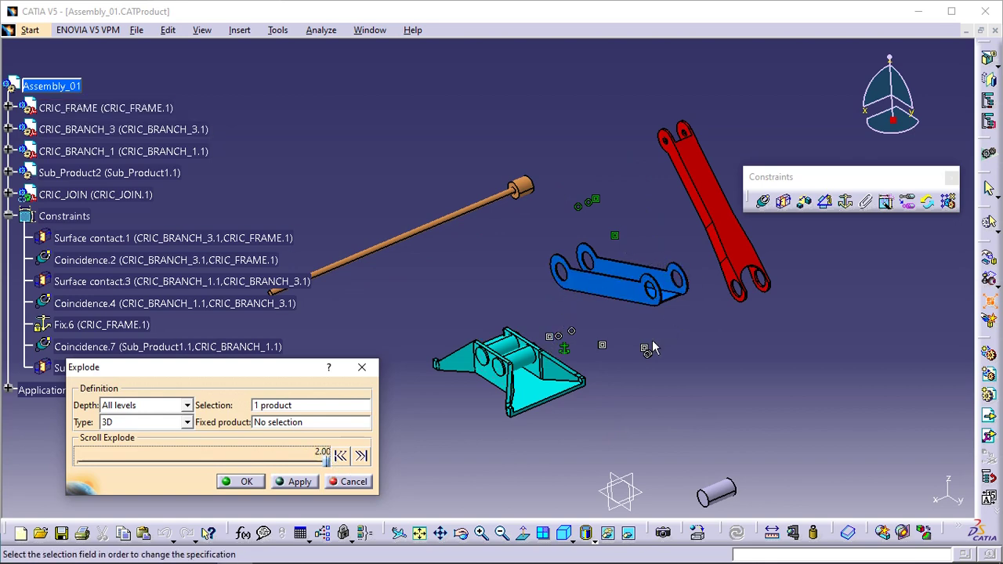
middle_click_drag(652, 347, 653, 272)
left_click_drag(327, 461, 152, 460)
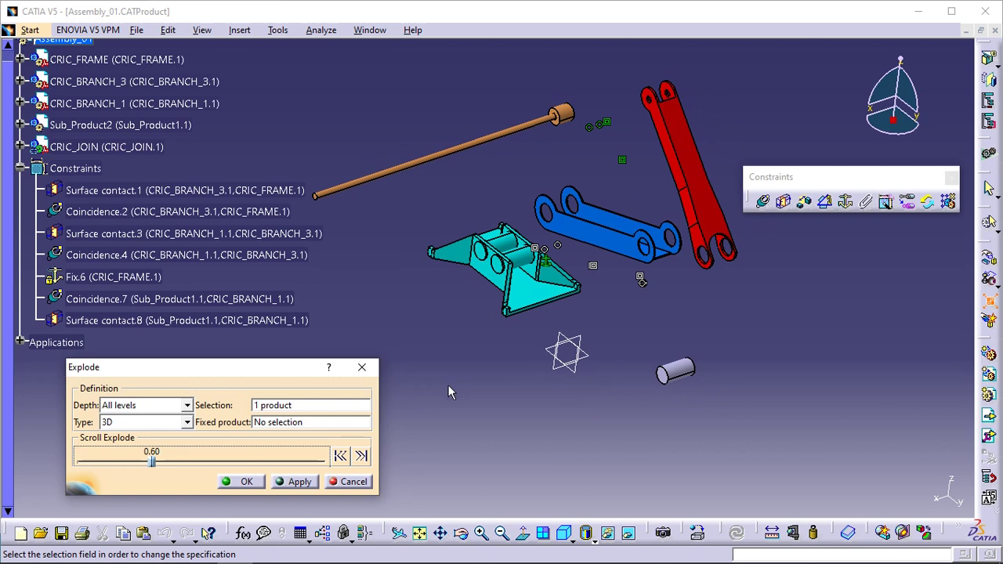
- Decline the change of product positions, and cancel the explode after scrolling it back to 0.00
left_click(242, 483)
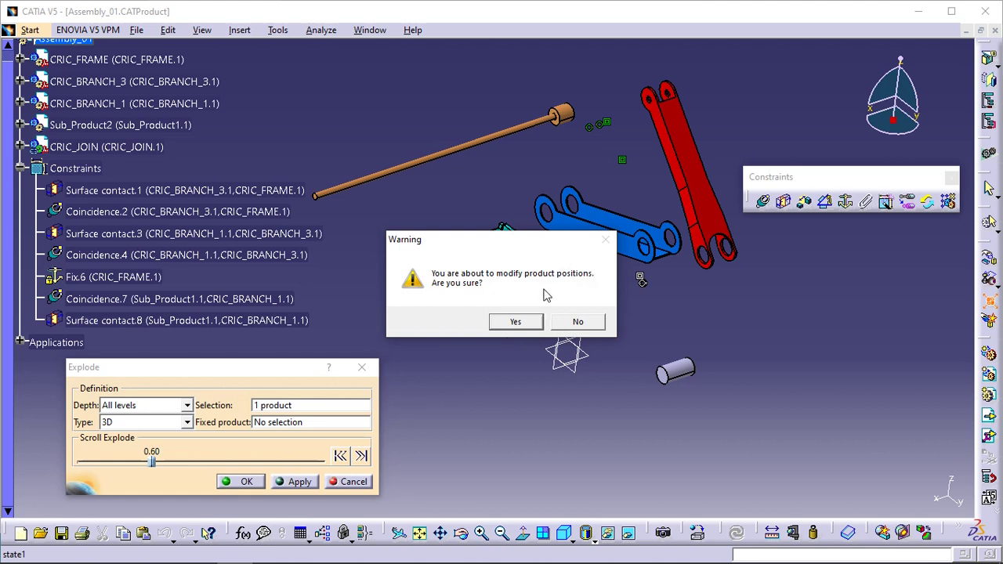
left_click(578, 322)
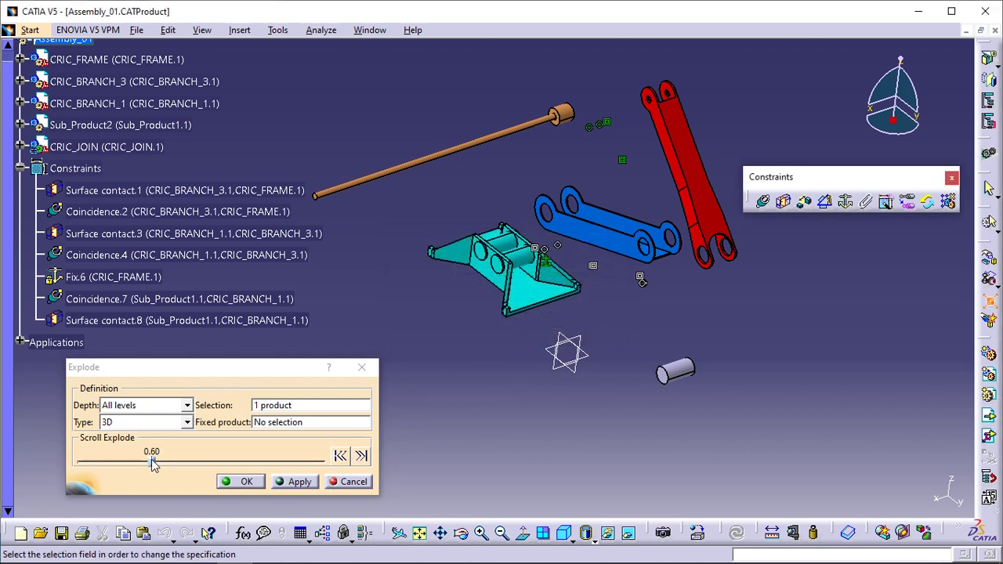
left_click_drag(153, 464, 77, 458)
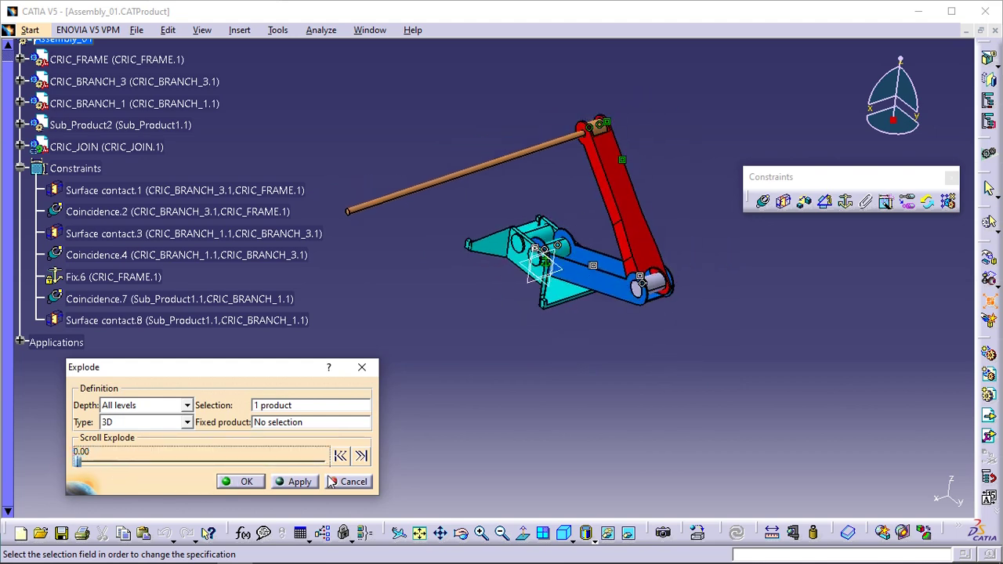
left_click(354, 482)
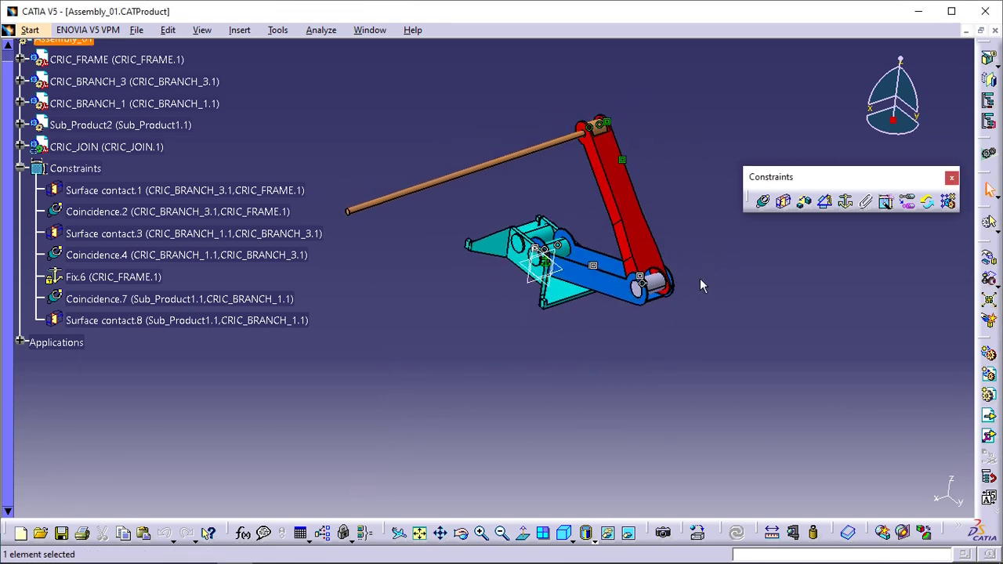